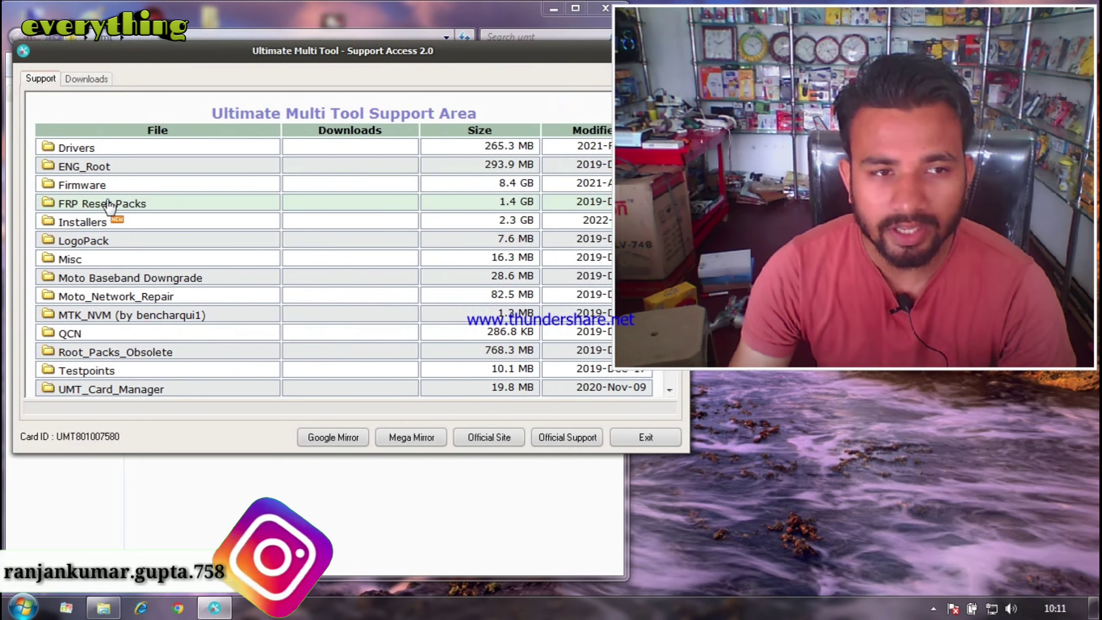
- Add UMTv2_UMTPro_QcFire_v8.1_Setup.rar from the Installers folder to the download queue and dismiss the notice
click(99, 223)
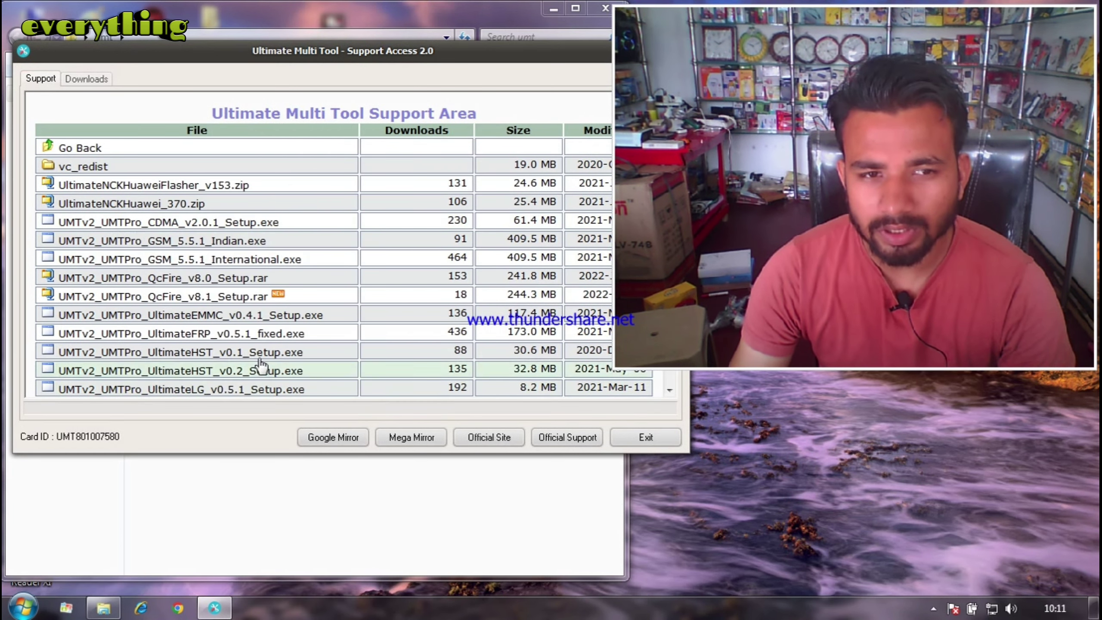
mouse_move(280, 298)
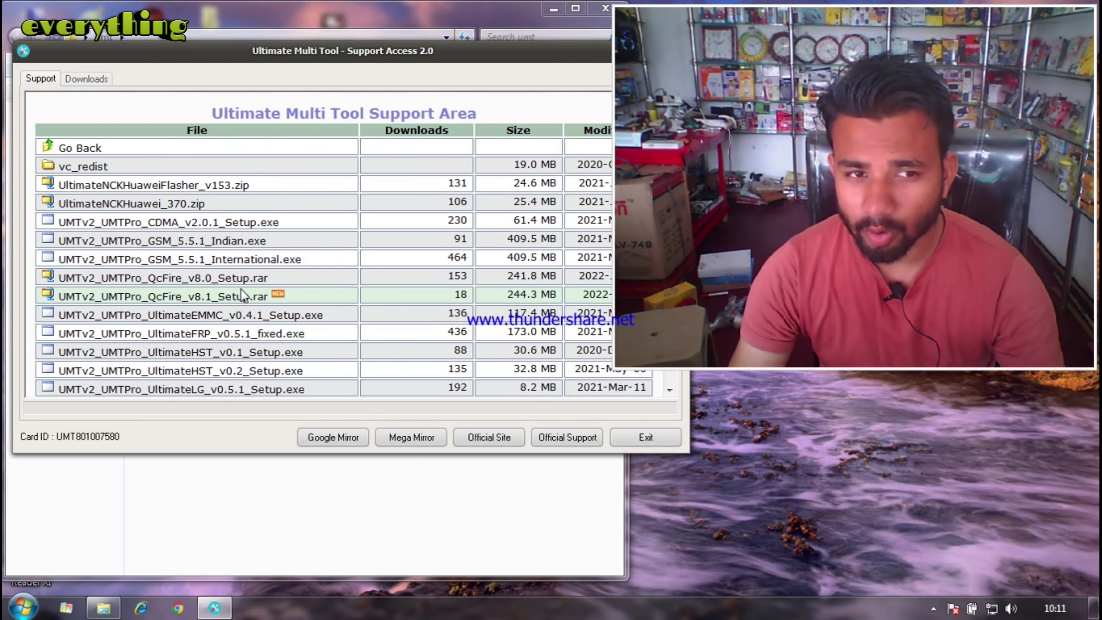
click(216, 299)
drag(491, 257, 243, 288)
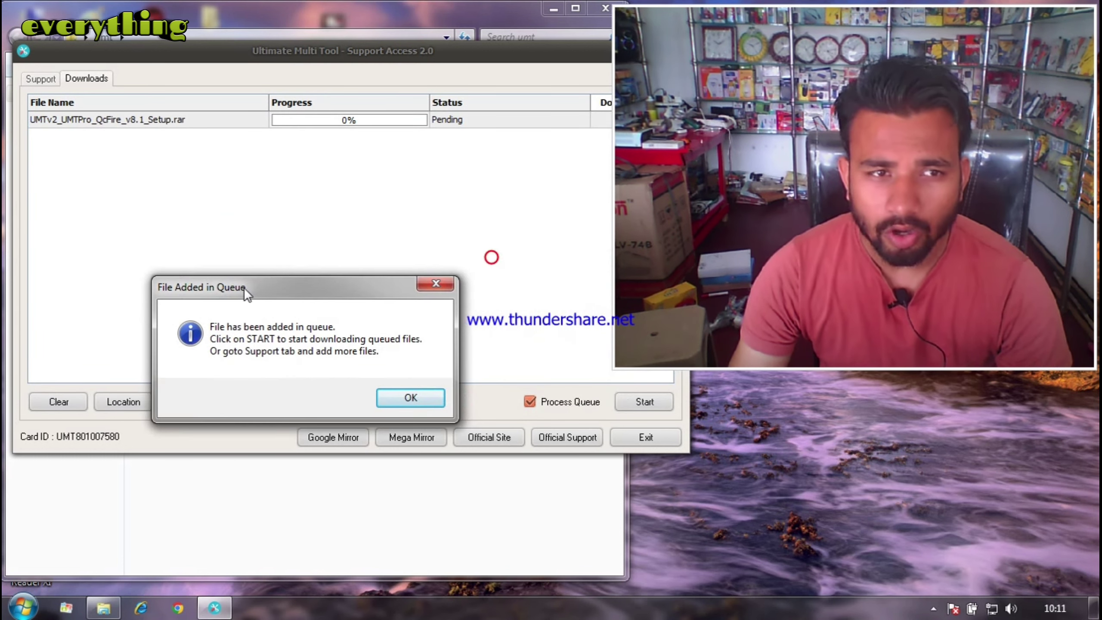
click(435, 286)
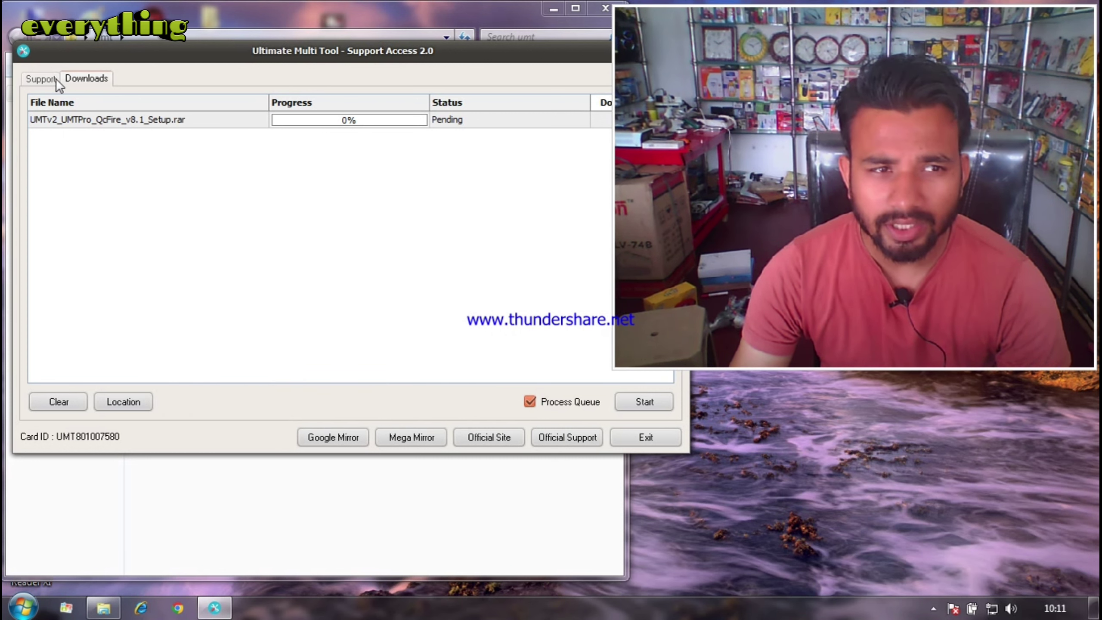
- Open the download location and extract the UMTv2_UMTPro_QcFire_v8.1_Setup archive into a folder of the same name
click(130, 403)
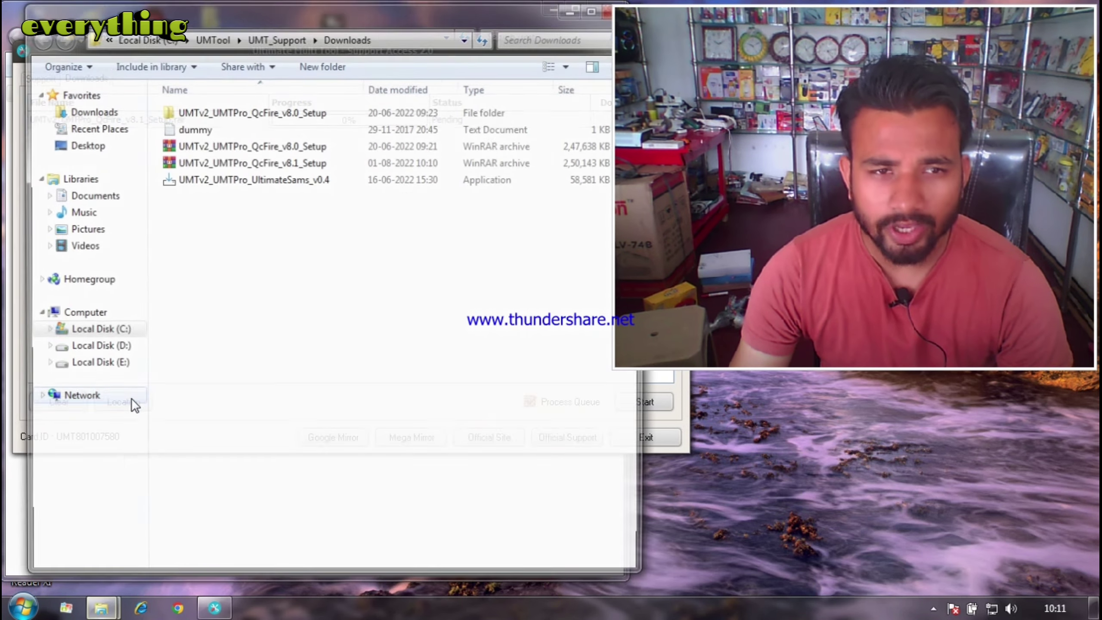
click(267, 164)
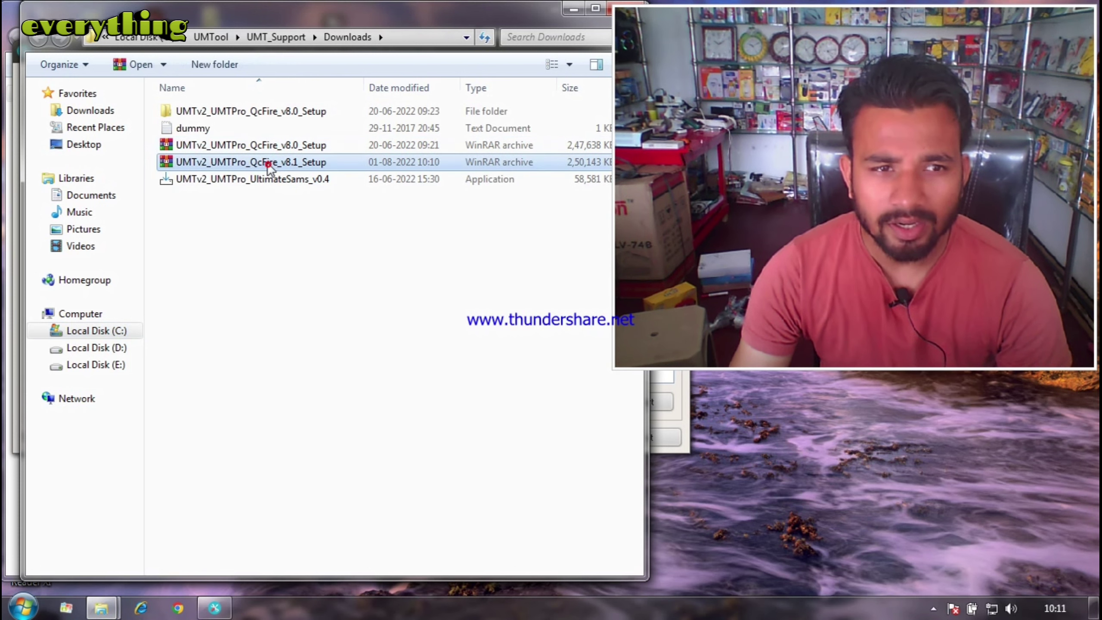
right_click(268, 164)
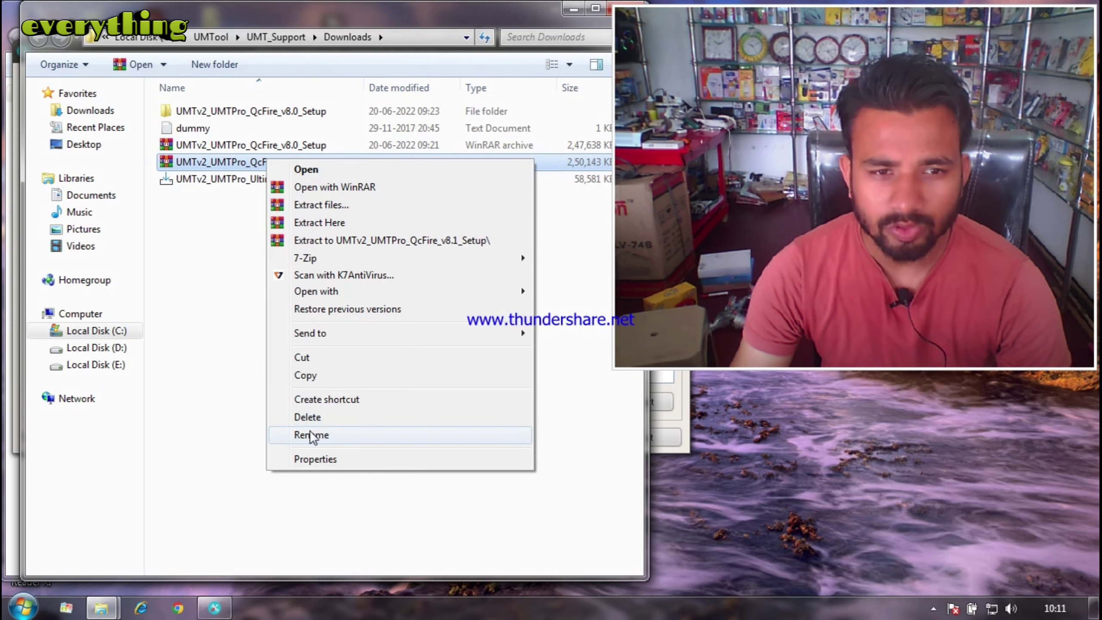
click(335, 241)
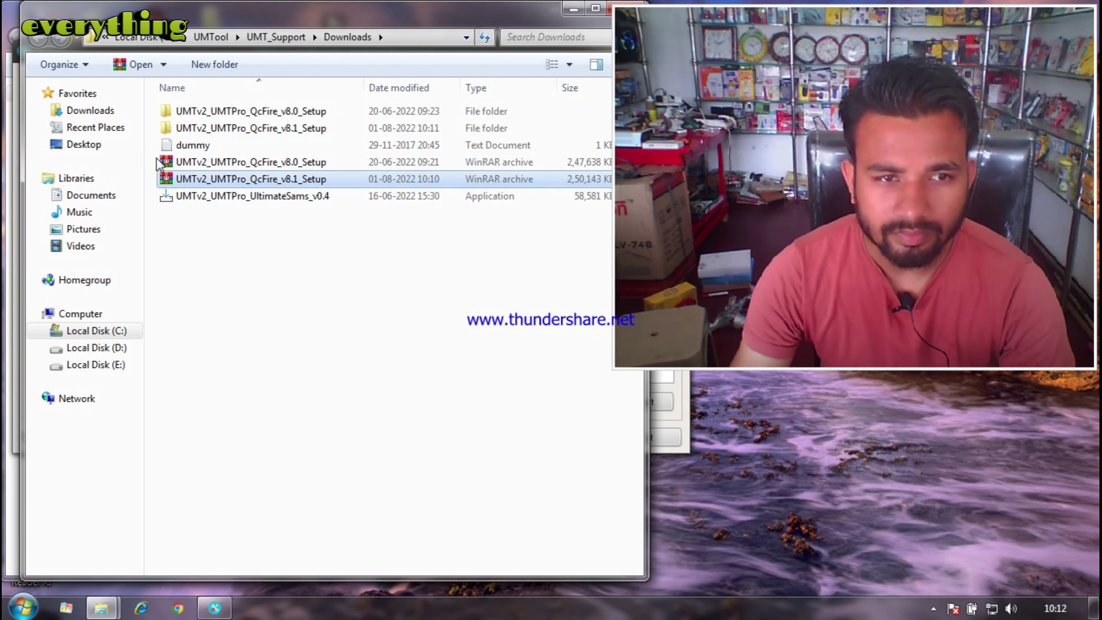
- Delete the QcFire v8.0 and v8.1 setup archives from the Downloads folder, keeping the extracted folders
click(253, 129)
drag(254, 130, 165, 179)
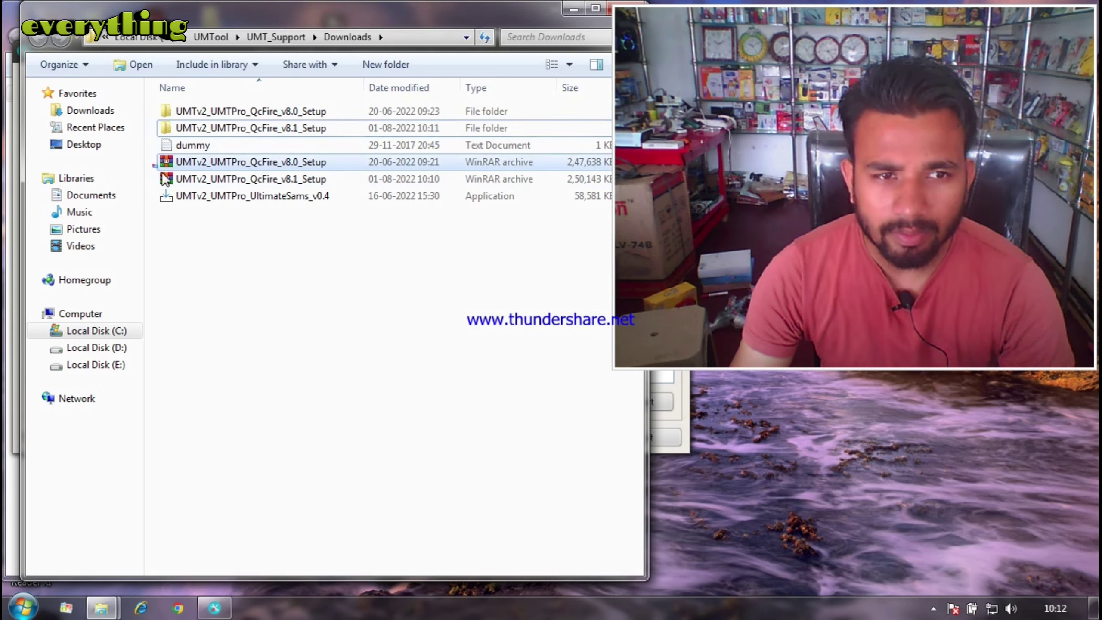
shift+click(165, 179)
right_click(188, 172)
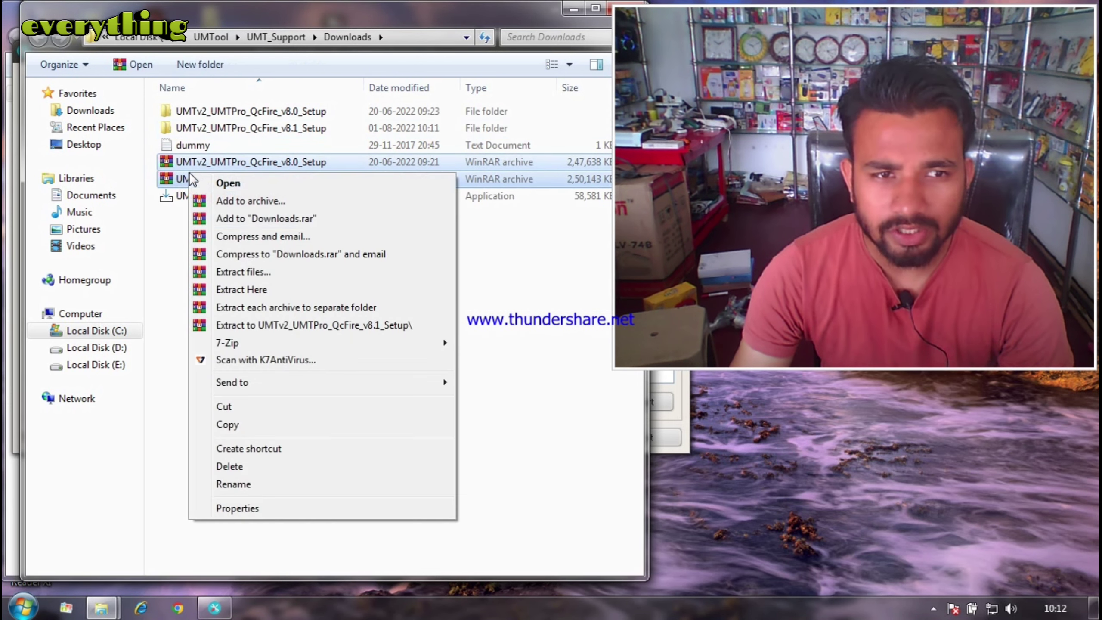
click(234, 467)
click(596, 313)
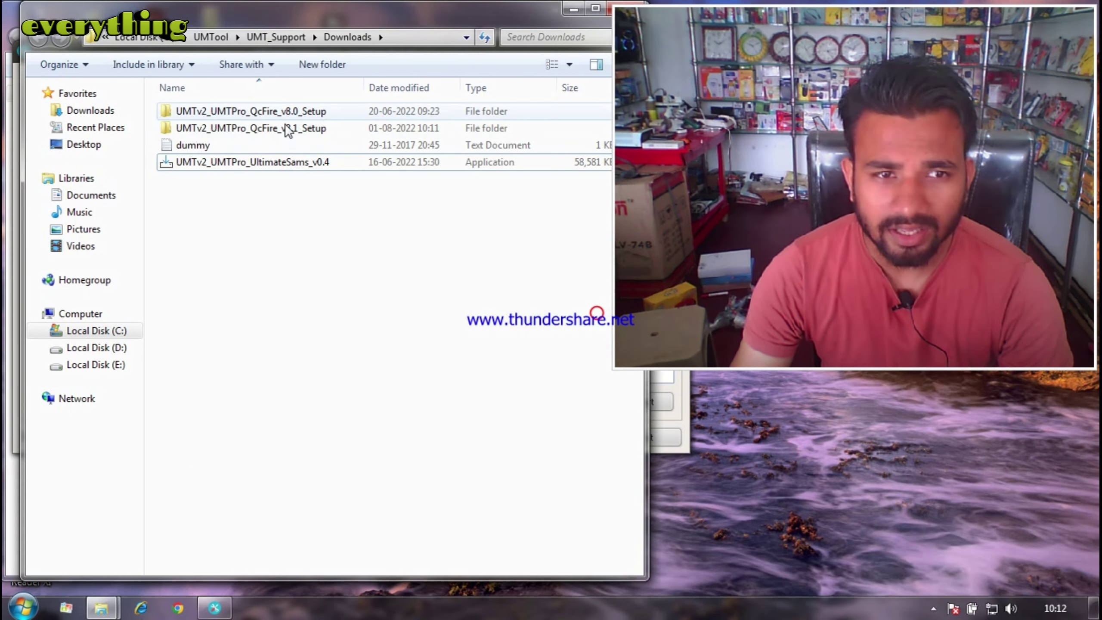
- Open the extracted UMTv2_UMTPro_QcFire_v8.1_Setup folder and select the setup application inside it
click(287, 130)
double_click(287, 130)
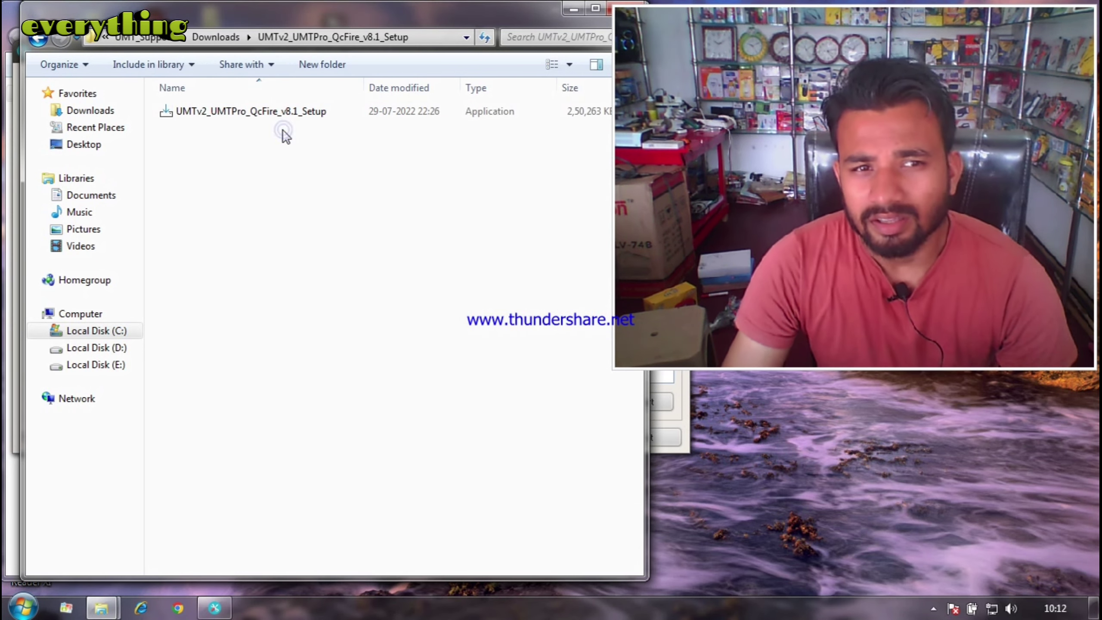
click(286, 117)
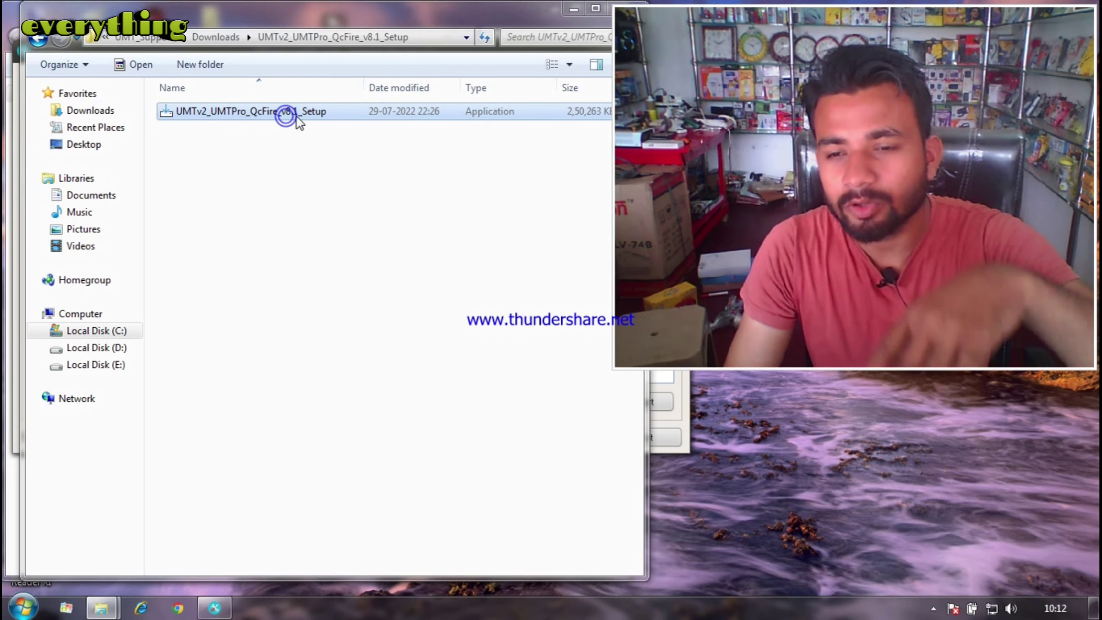
- Turn off the entire K7TotalSecurity protection for 5 hours
click(934, 609)
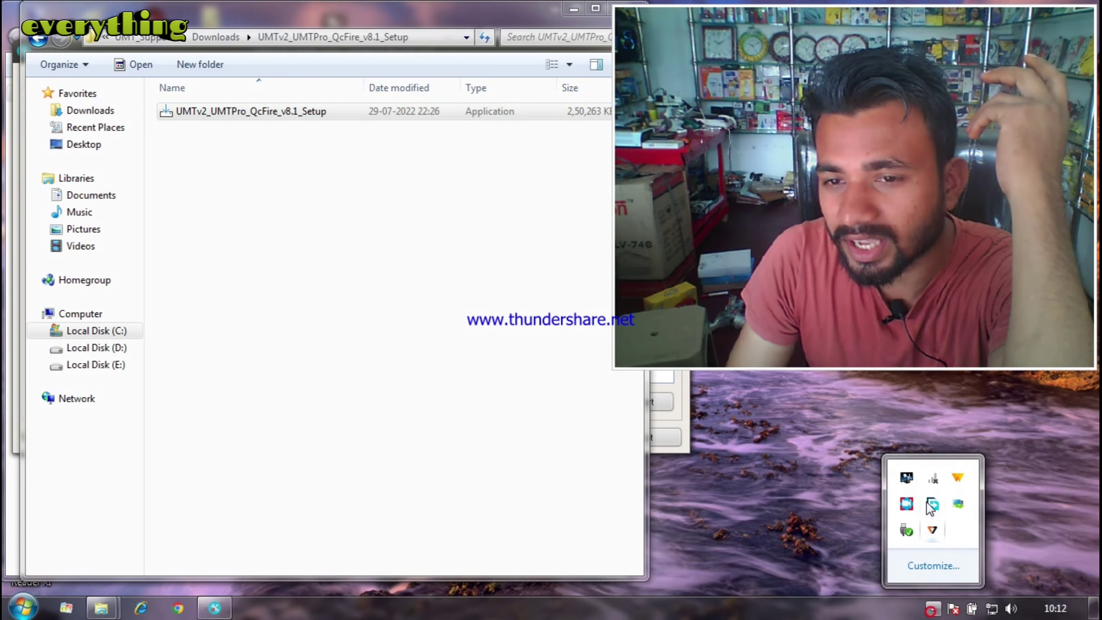
click(931, 505)
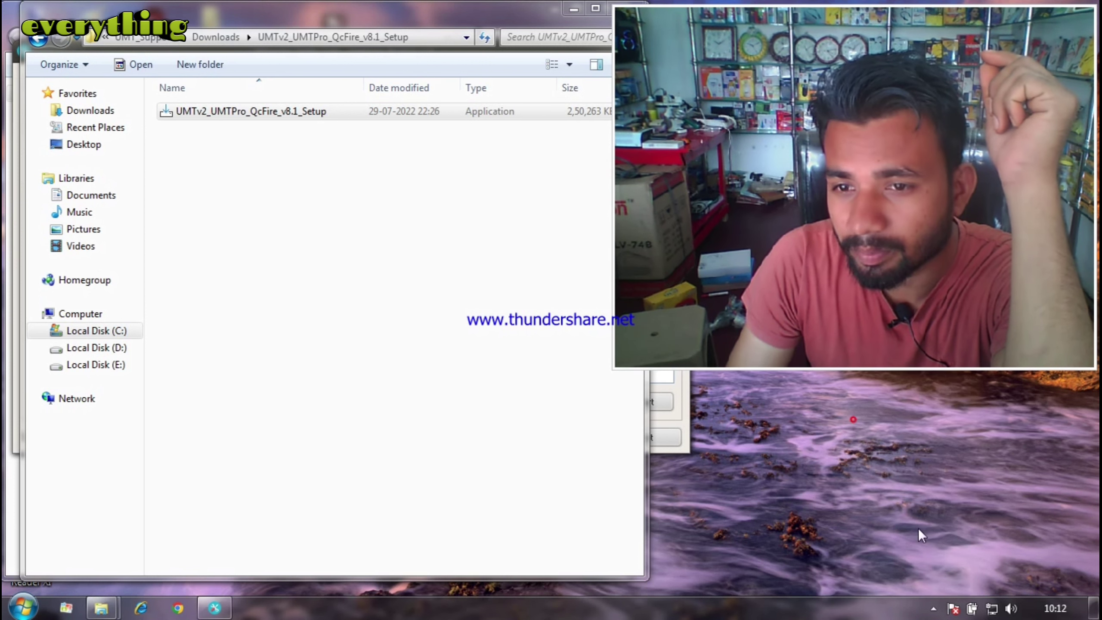
click(933, 609)
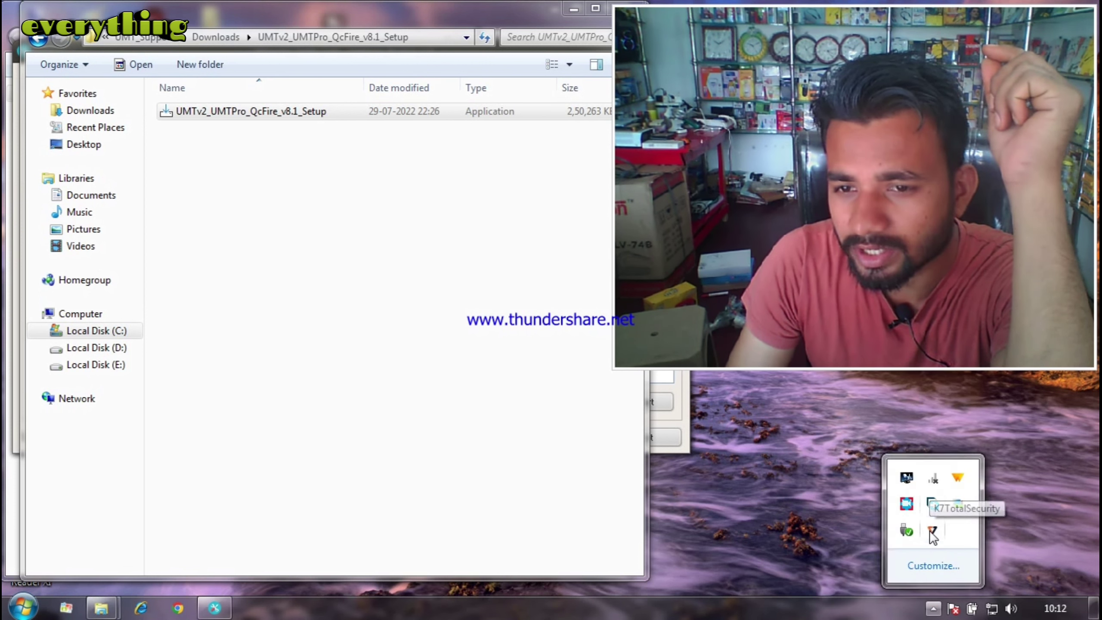
right_click(907, 529)
click(988, 424)
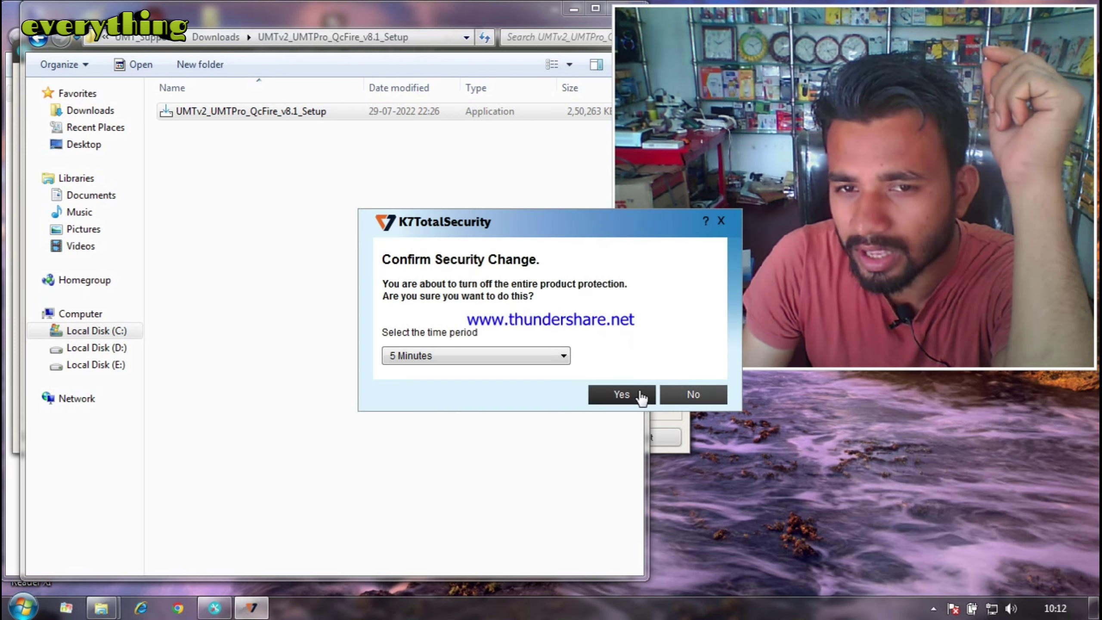
click(561, 357)
click(450, 409)
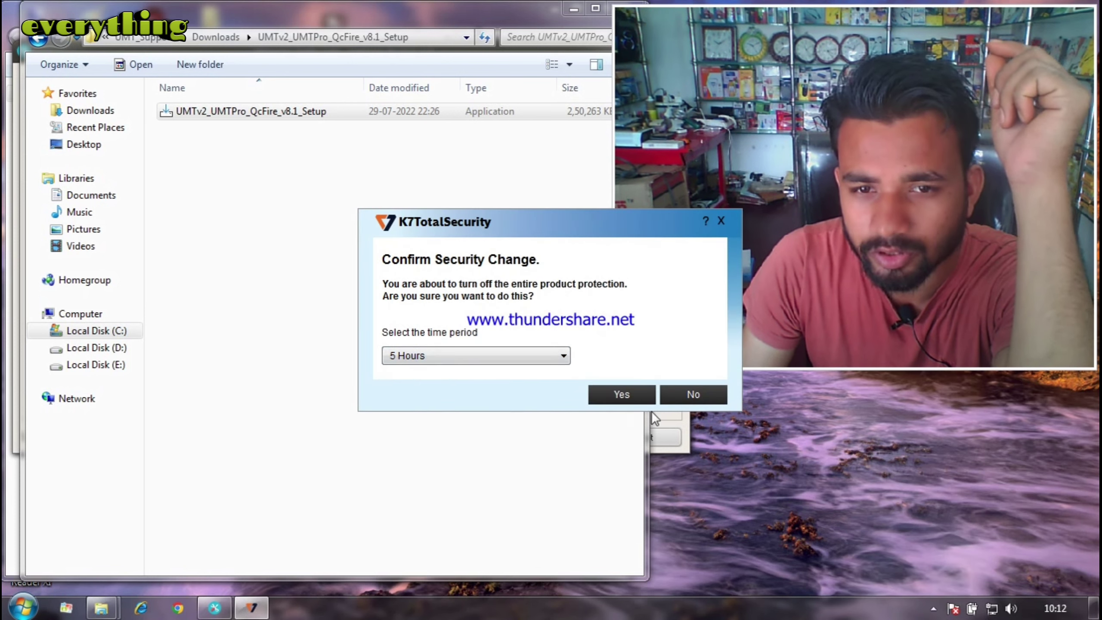
click(621, 394)
- Refresh the desktop, launch the QcFire v8.1 installer and accept its license agreement
right_click(852, 454)
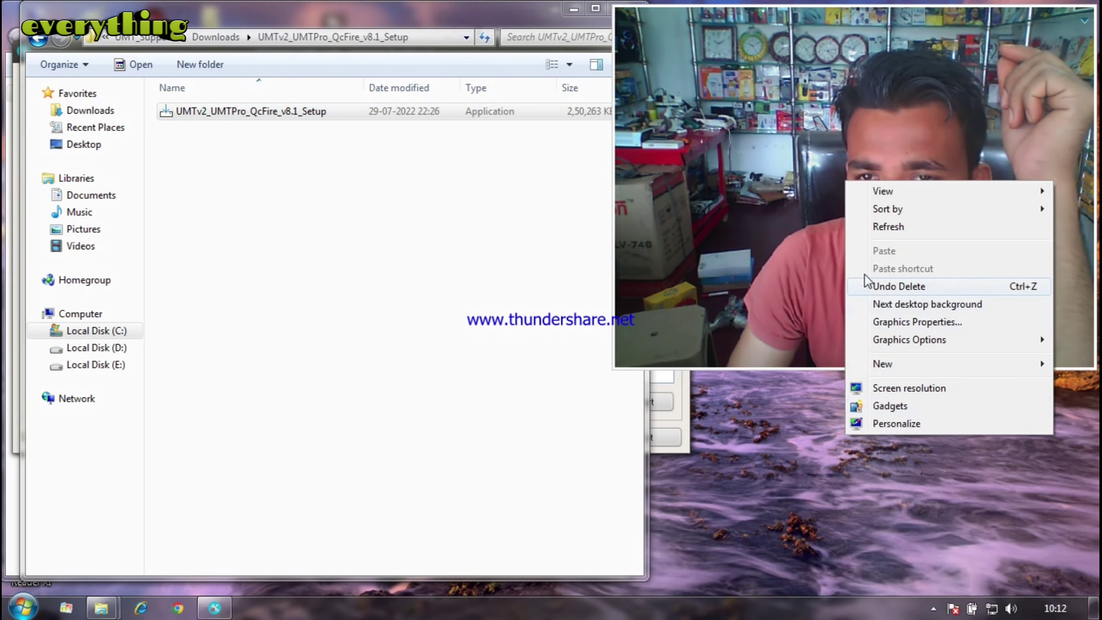
click(865, 227)
double_click(282, 114)
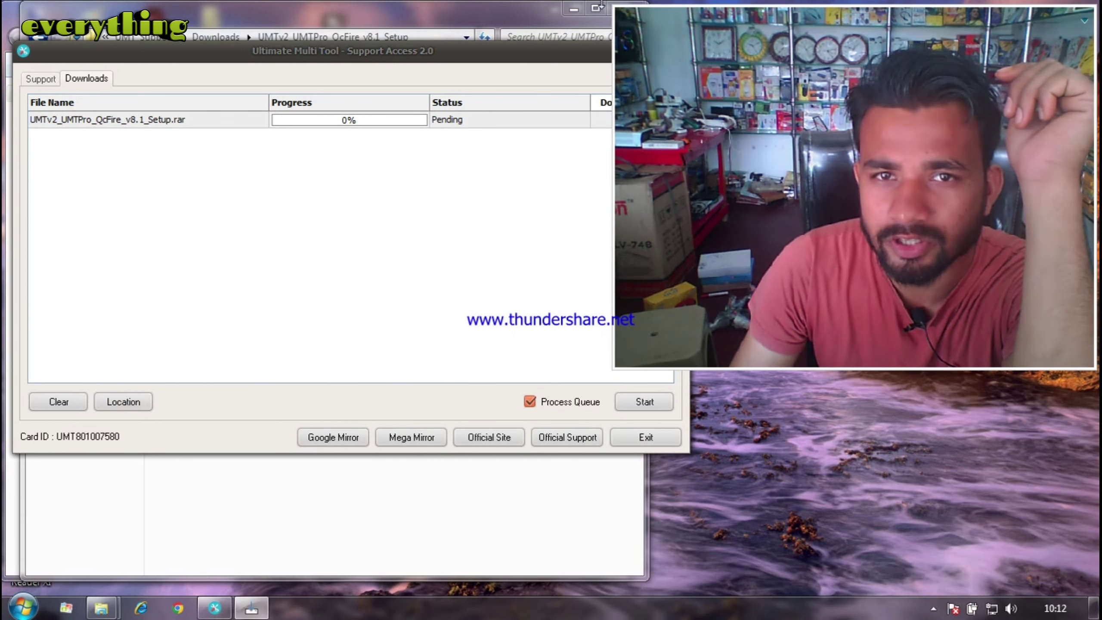
click(430, 385)
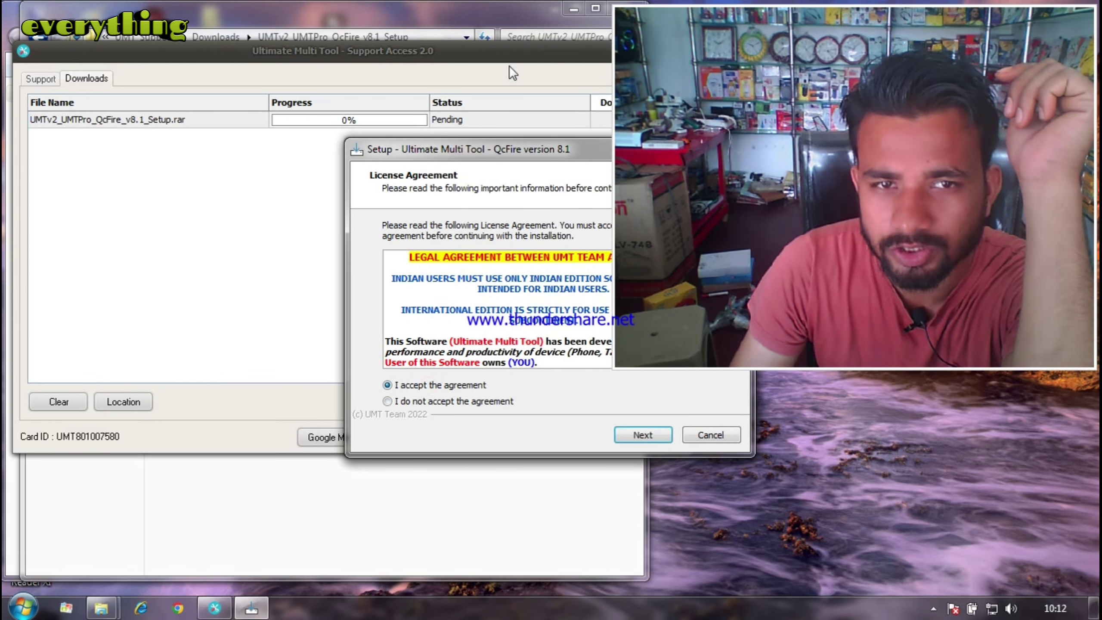
click(638, 434)
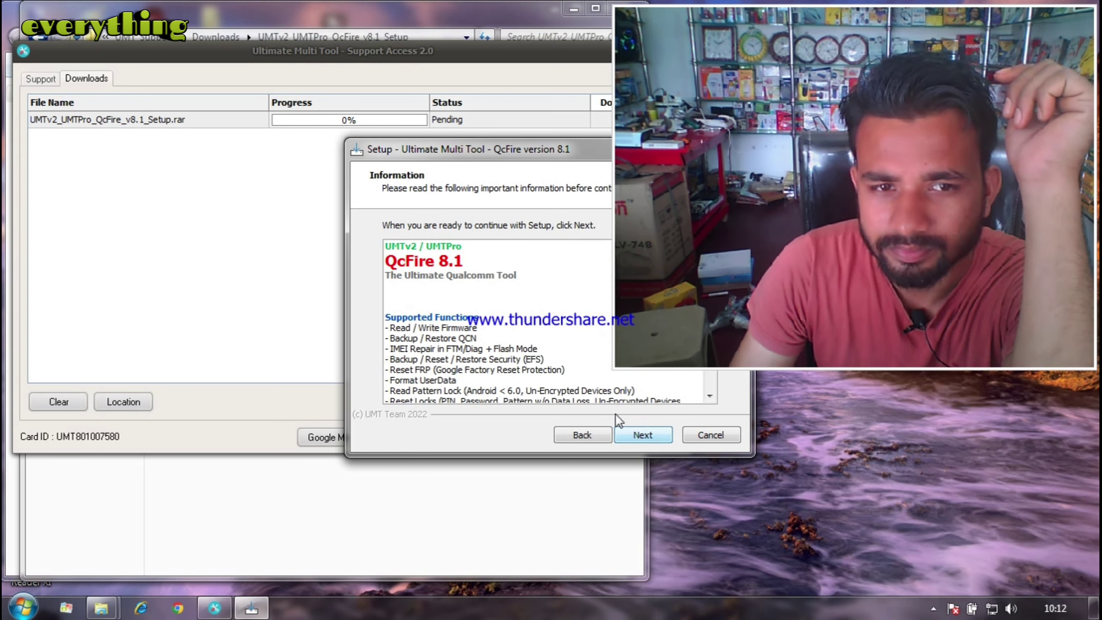
- Examine the supported functions and the start of the added devices list in the QcFire 8.1 setup information
scroll(525, 368, down, 3)
scroll(524, 368, down, 10)
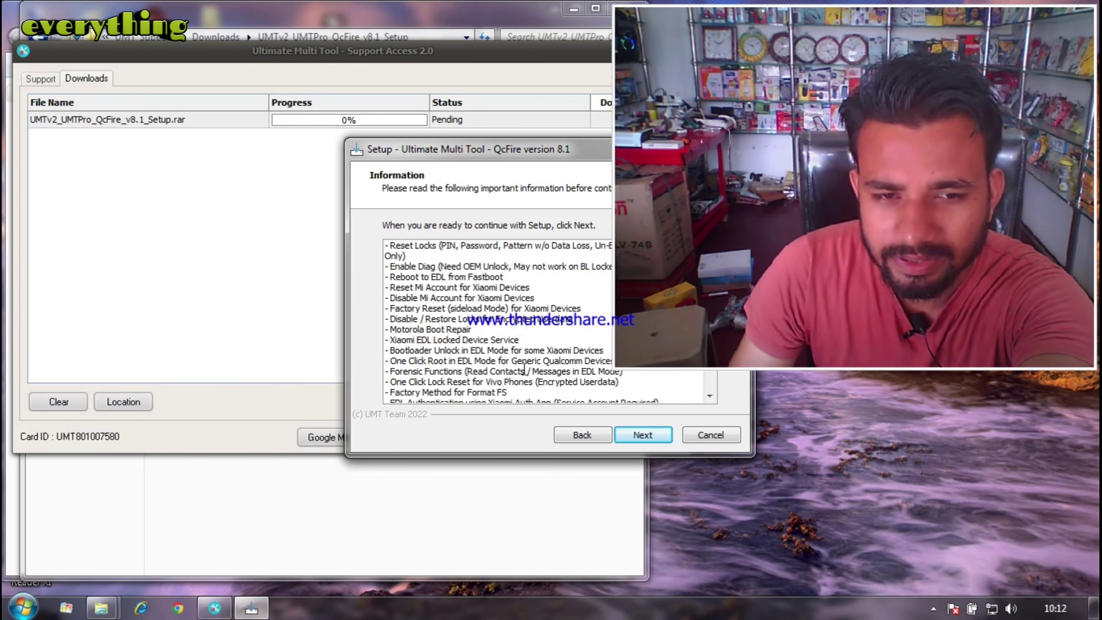
scroll(526, 365, up, 3)
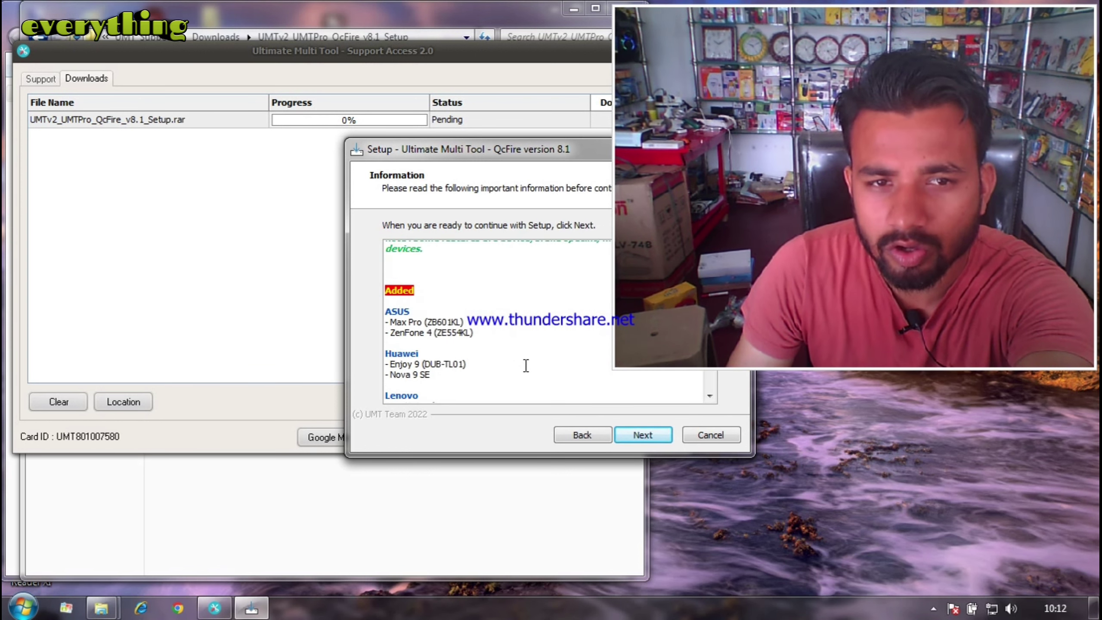
scroll(525, 365, down, 1)
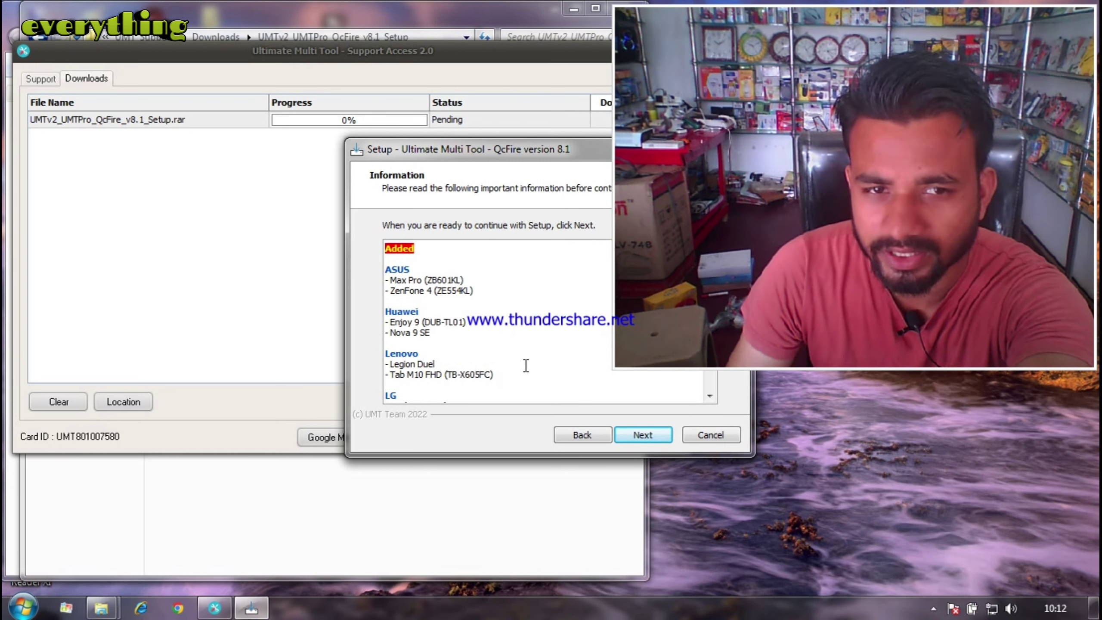
scroll(526, 366, up, 1)
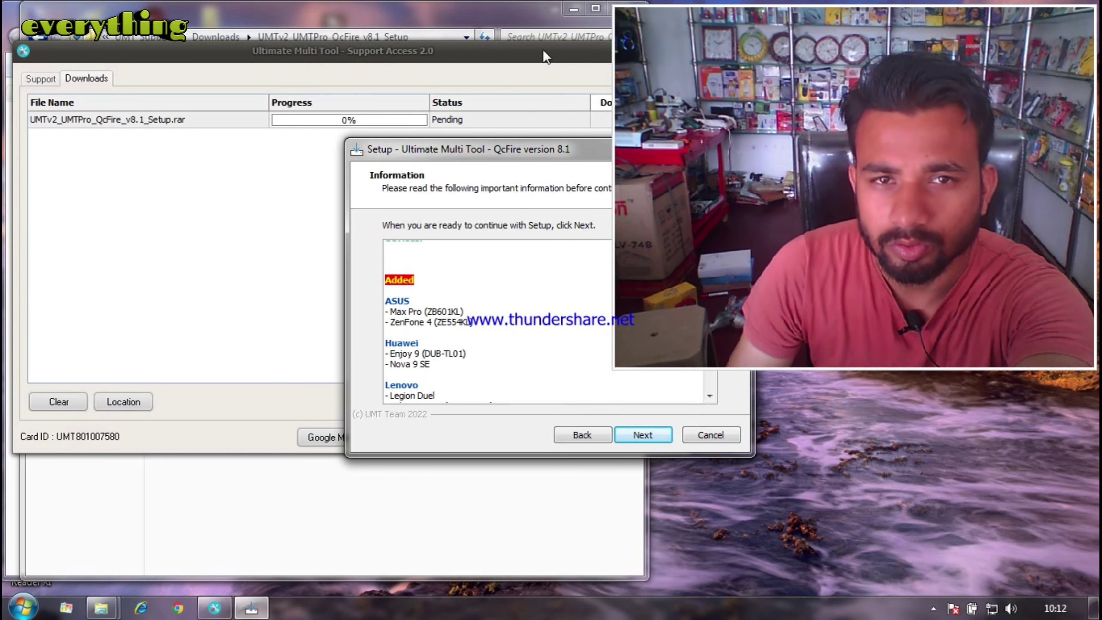
- Close the Support Access window and both open folder windows, and move the setup wizard clear of the webcam overlay
drag(545, 49, 399, 85)
click(547, 88)
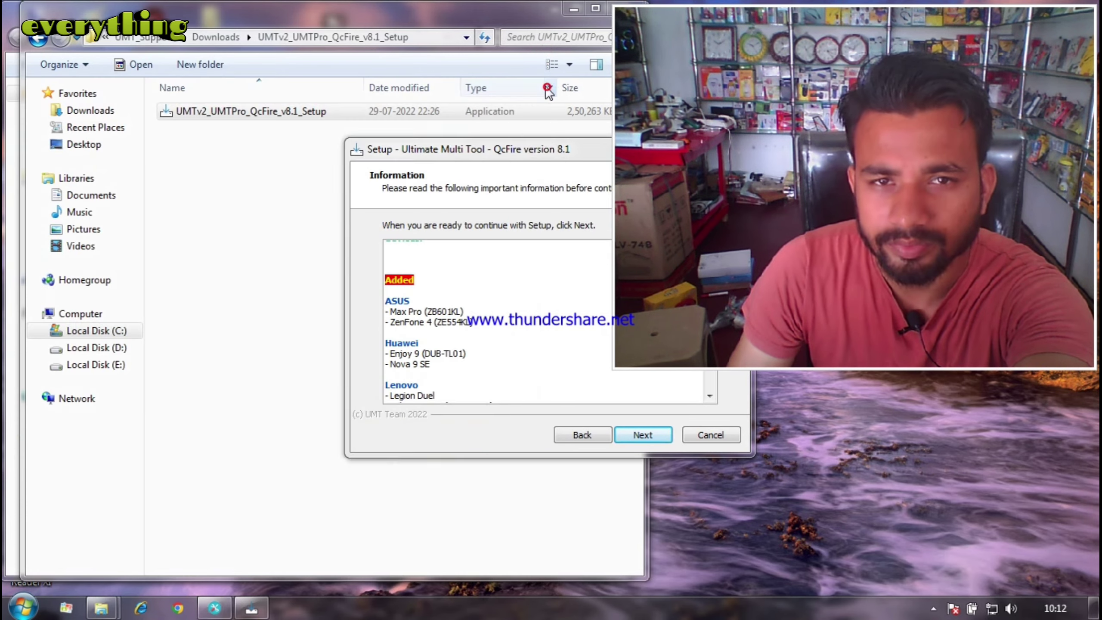
click(611, 8)
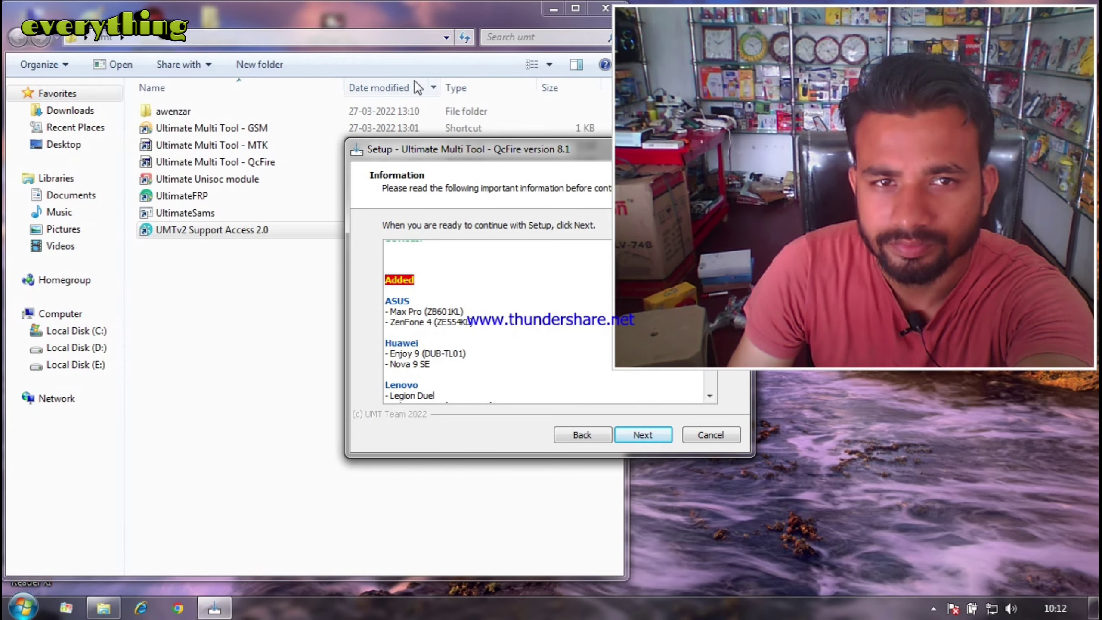
click(605, 8)
right_click(450, 50)
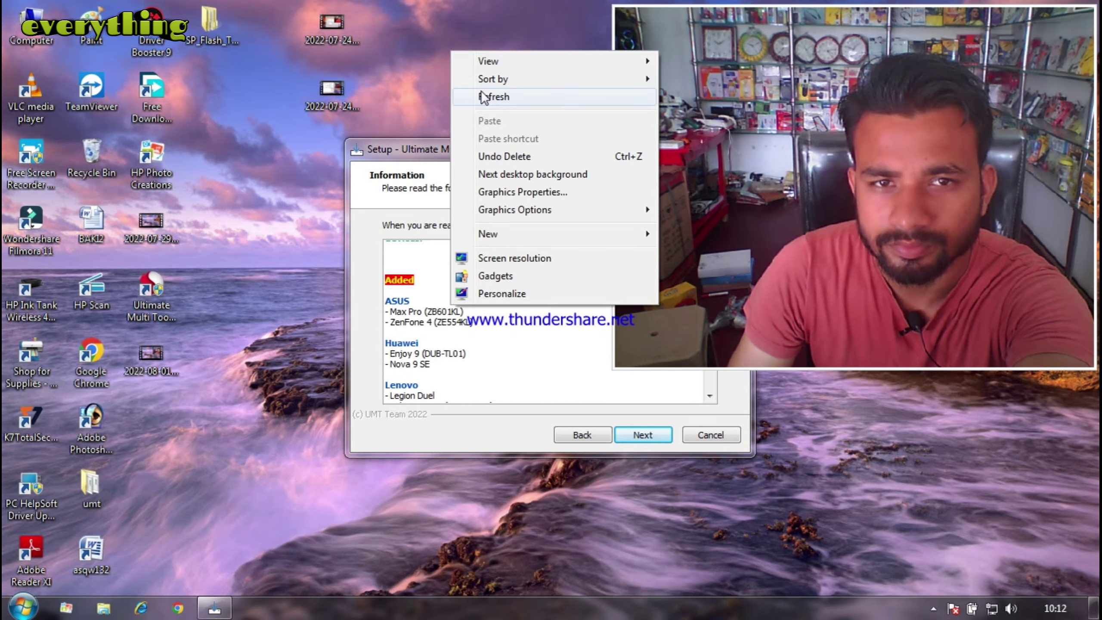
click(486, 97)
drag(487, 144, 256, 116)
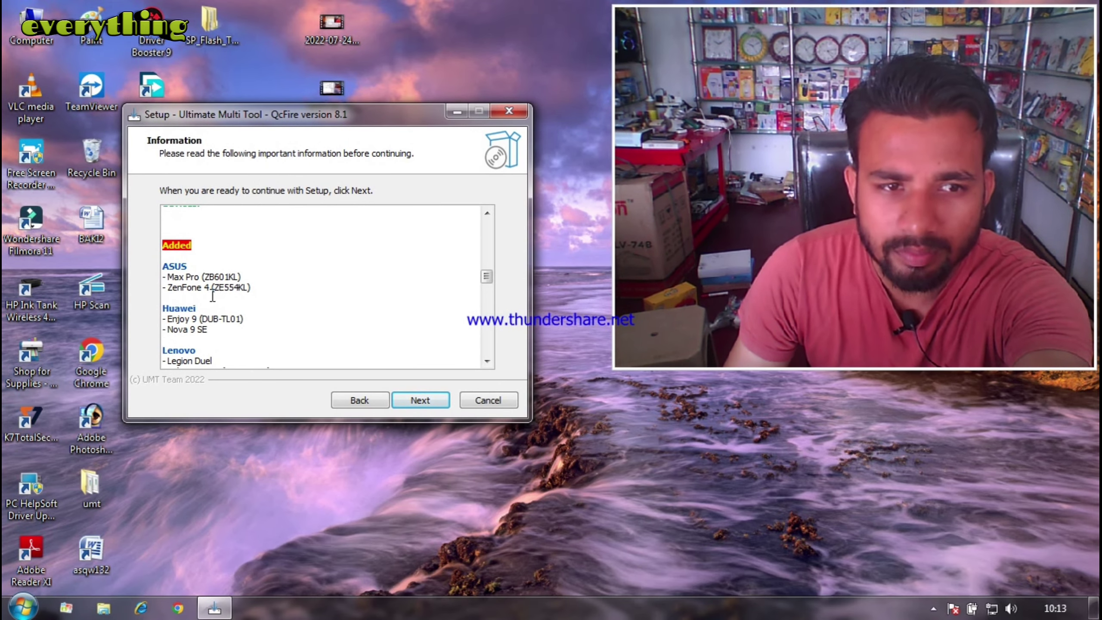
- Examine the rest of the added devices list by brand and the Vivo Fastboot and Activate Slot changes, through the closing legal notes
scroll(213, 297, down, 1)
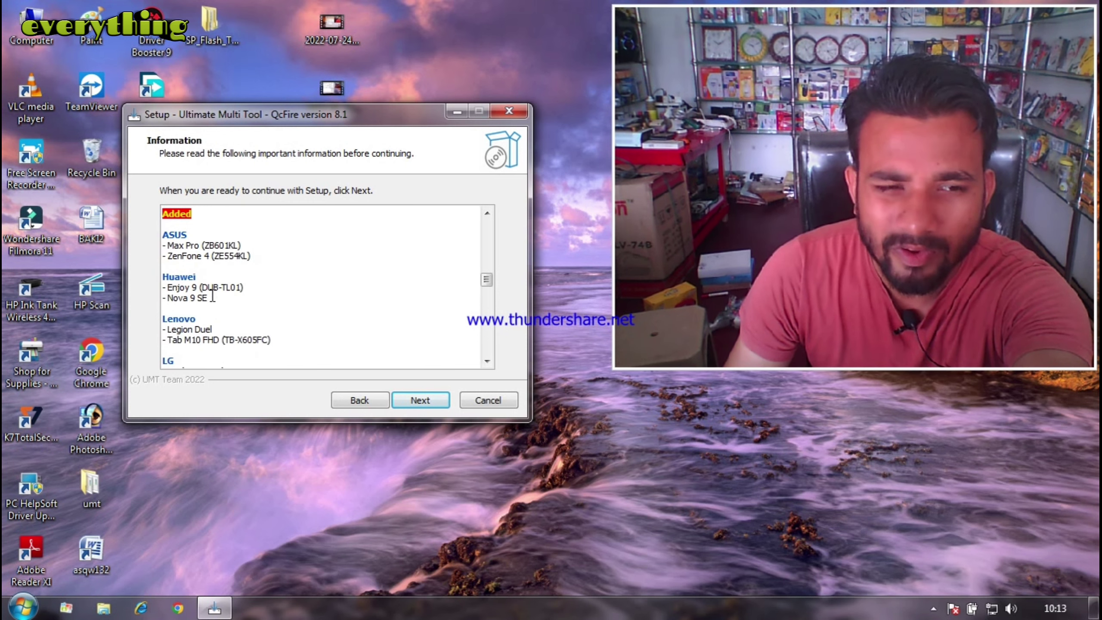
scroll(213, 297, down, 1)
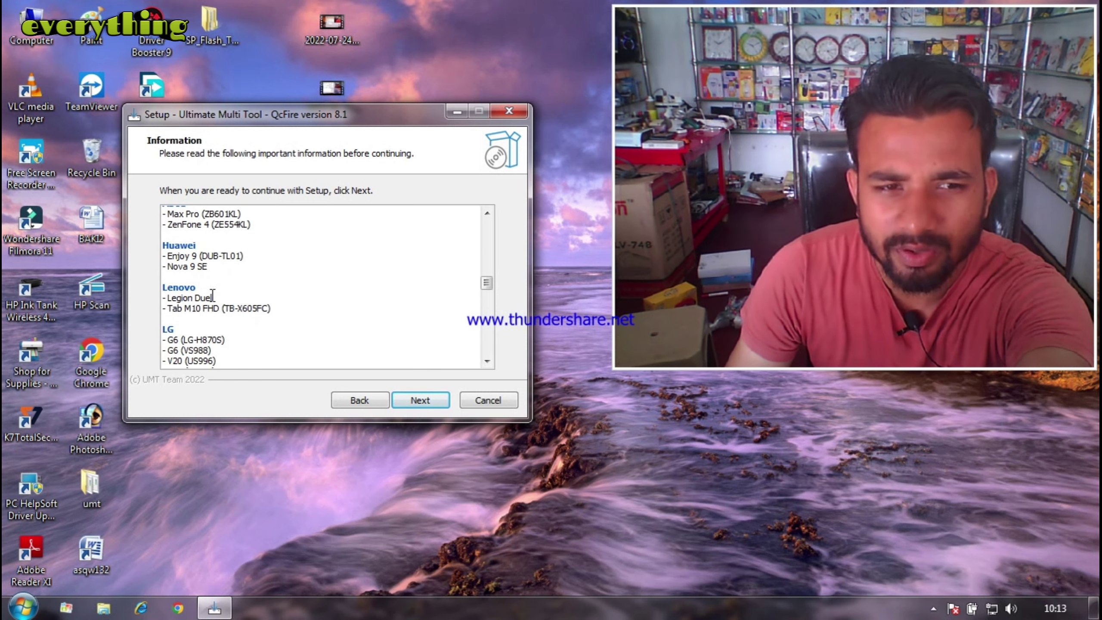
scroll(213, 296, down, 2)
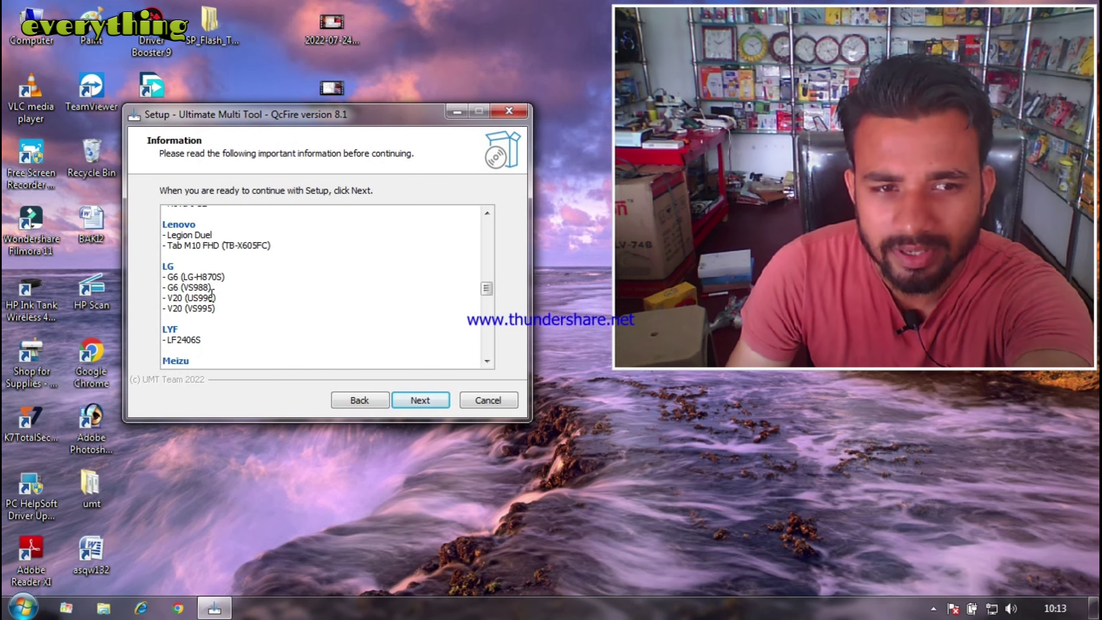
scroll(212, 297, down, 2)
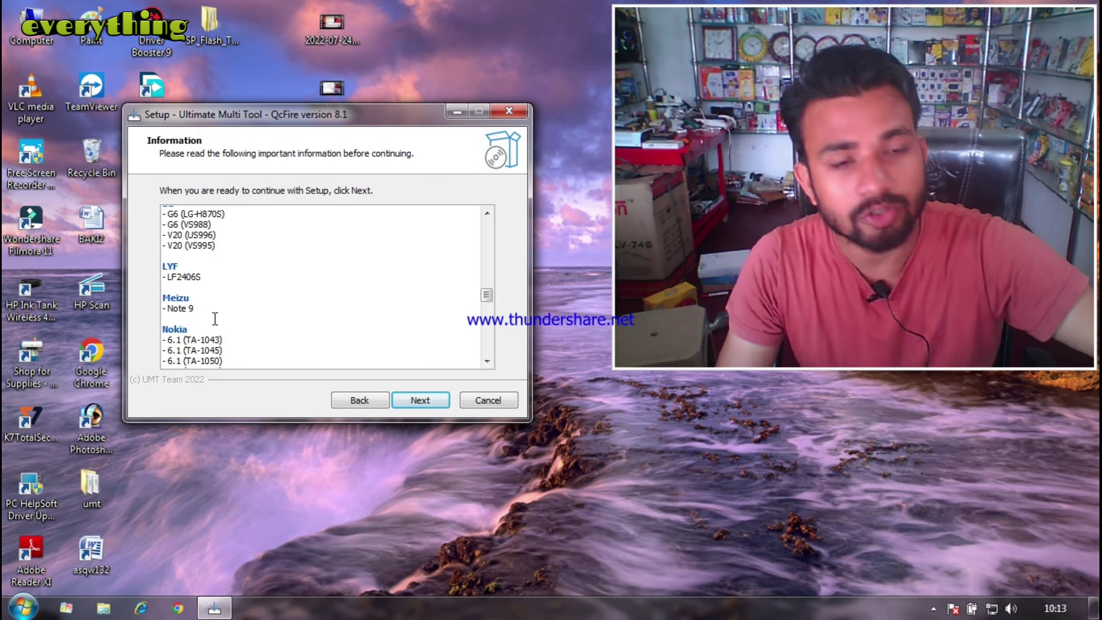
scroll(238, 313, down, 3)
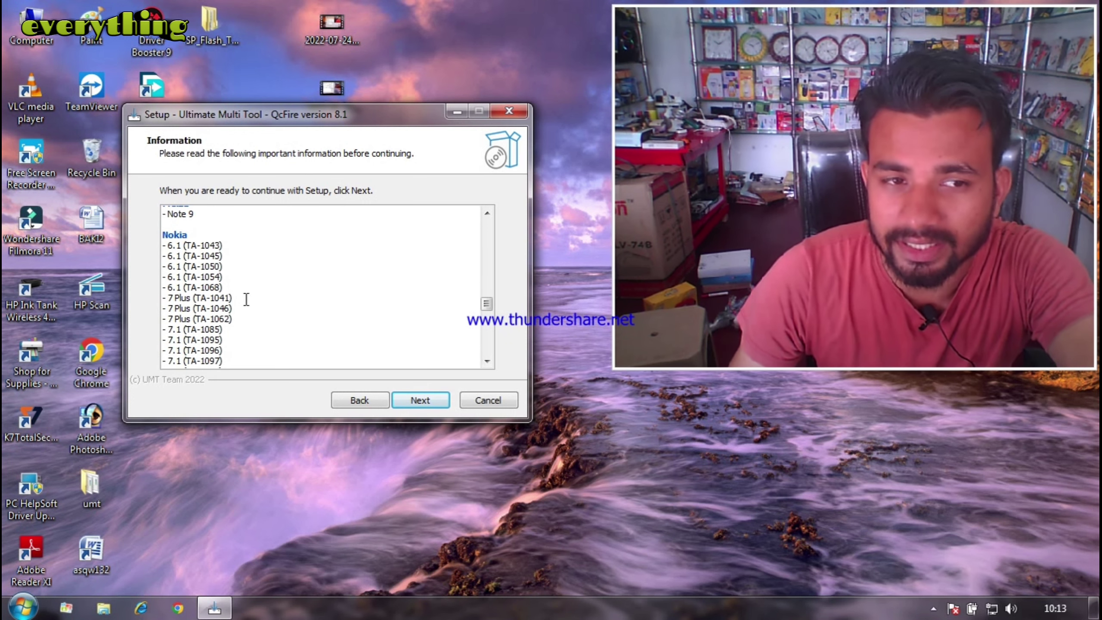
scroll(245, 304, down, 3)
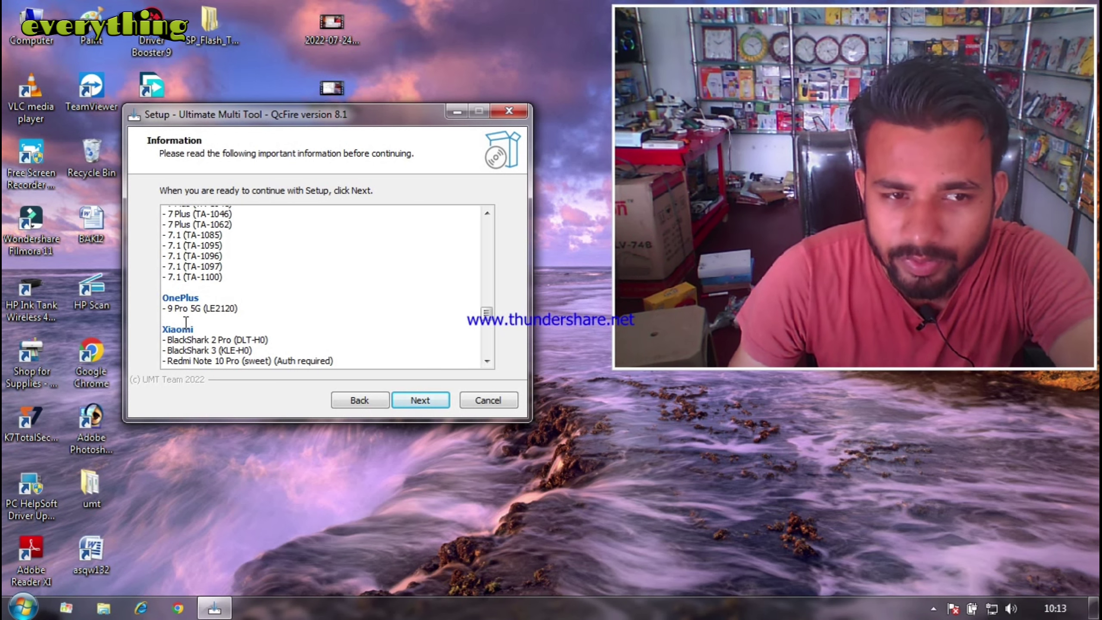
scroll(185, 322, down, 1)
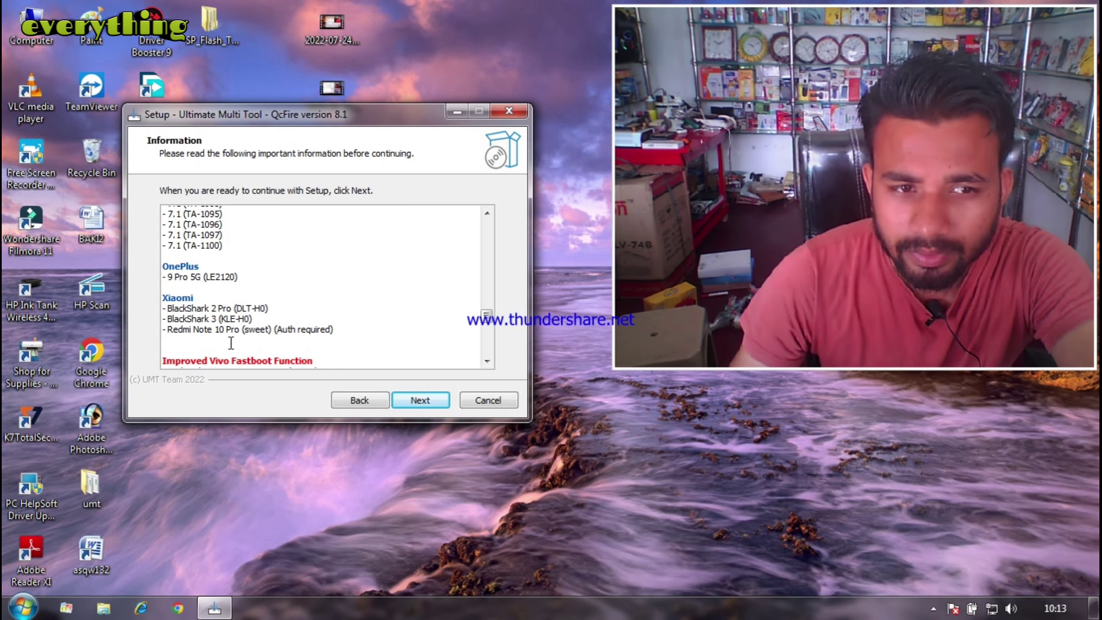
scroll(231, 343, down, 2)
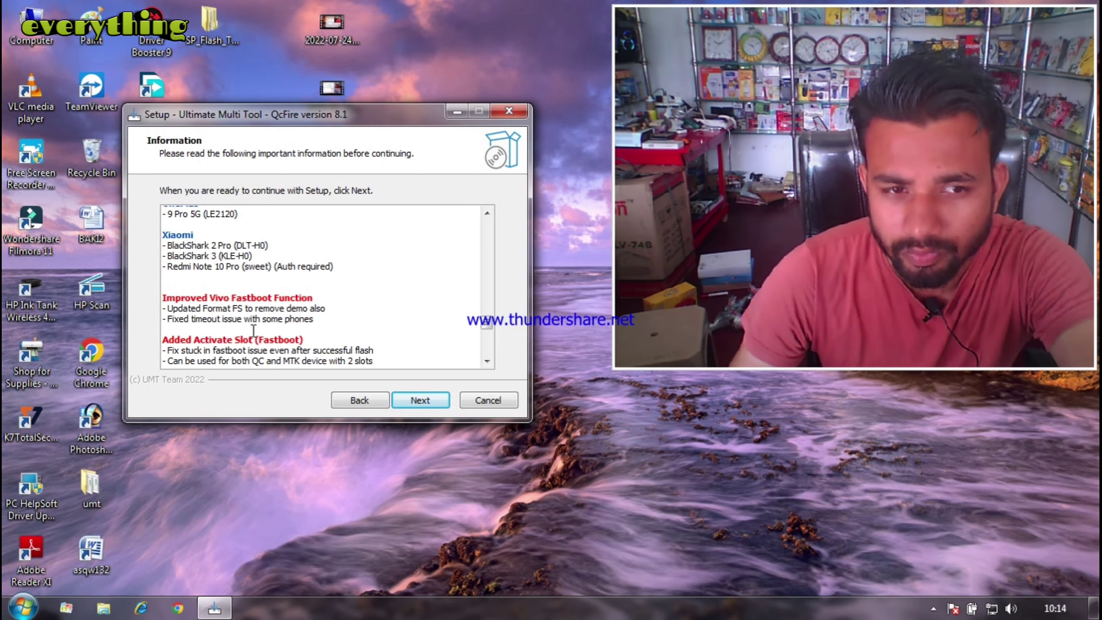
scroll(252, 330, down, 1)
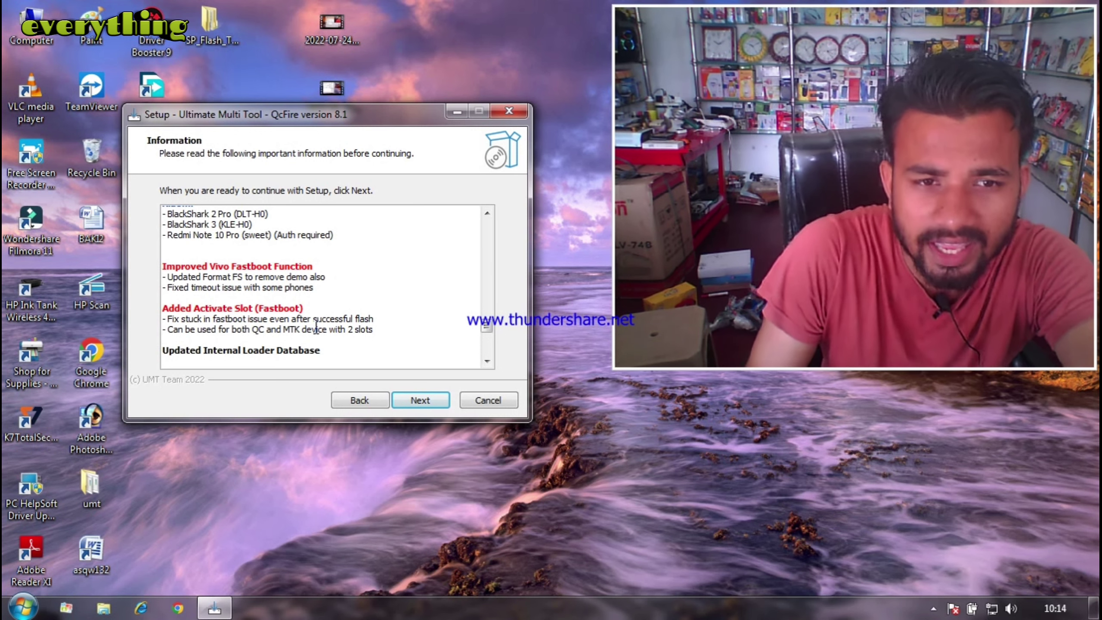
scroll(317, 324, down, 10)
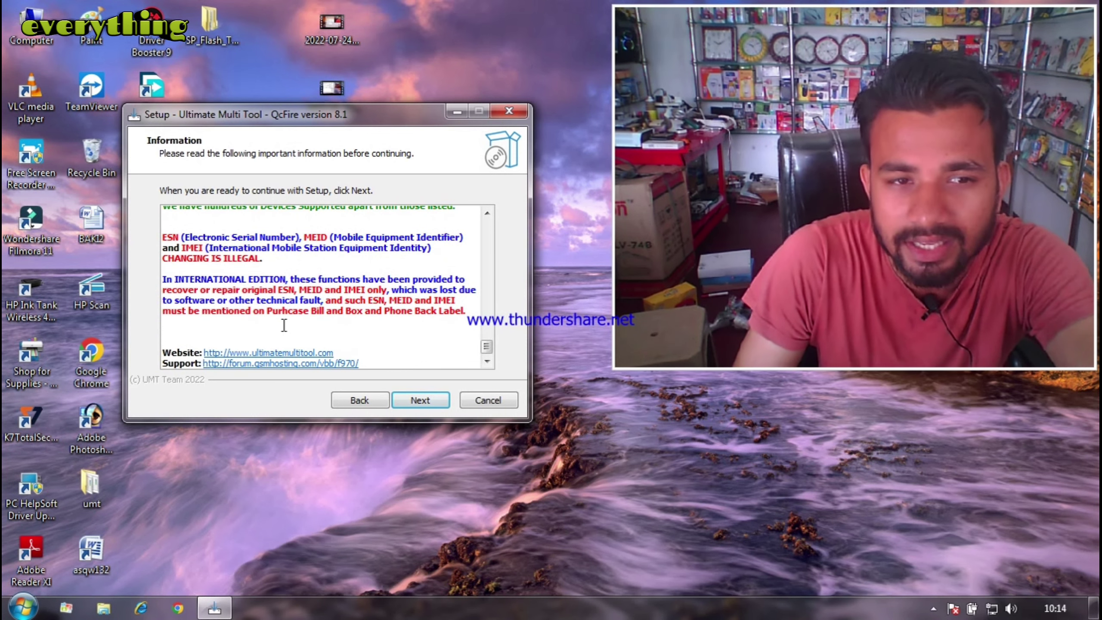
- Install QcFire 8.1 with both the desktop and Quick Launch shortcuts enabled
click(422, 393)
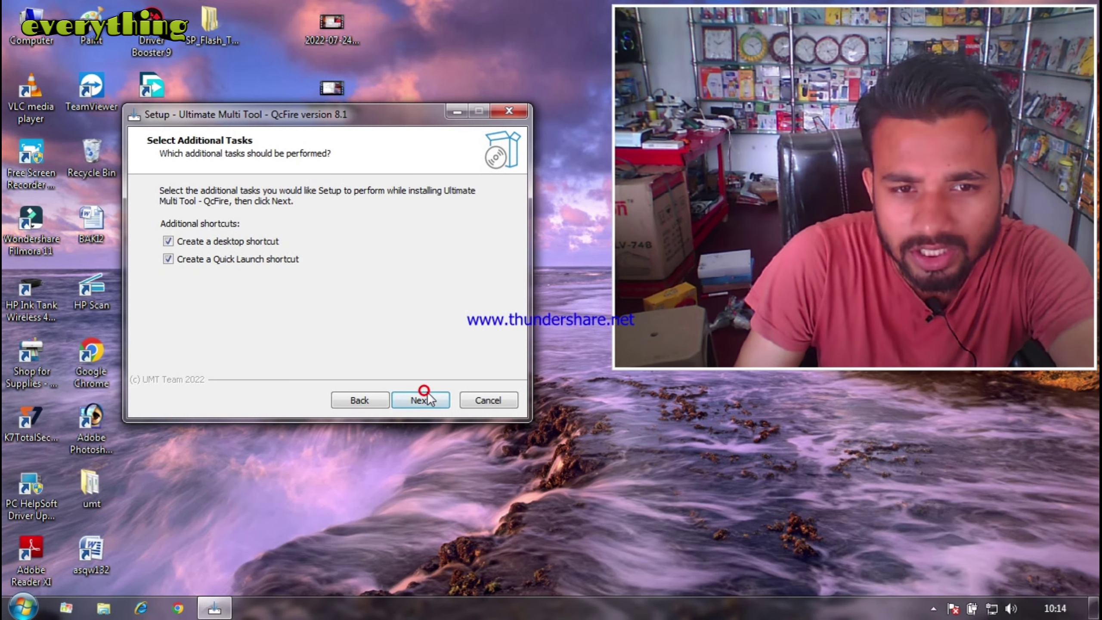
click(423, 399)
click(423, 399)
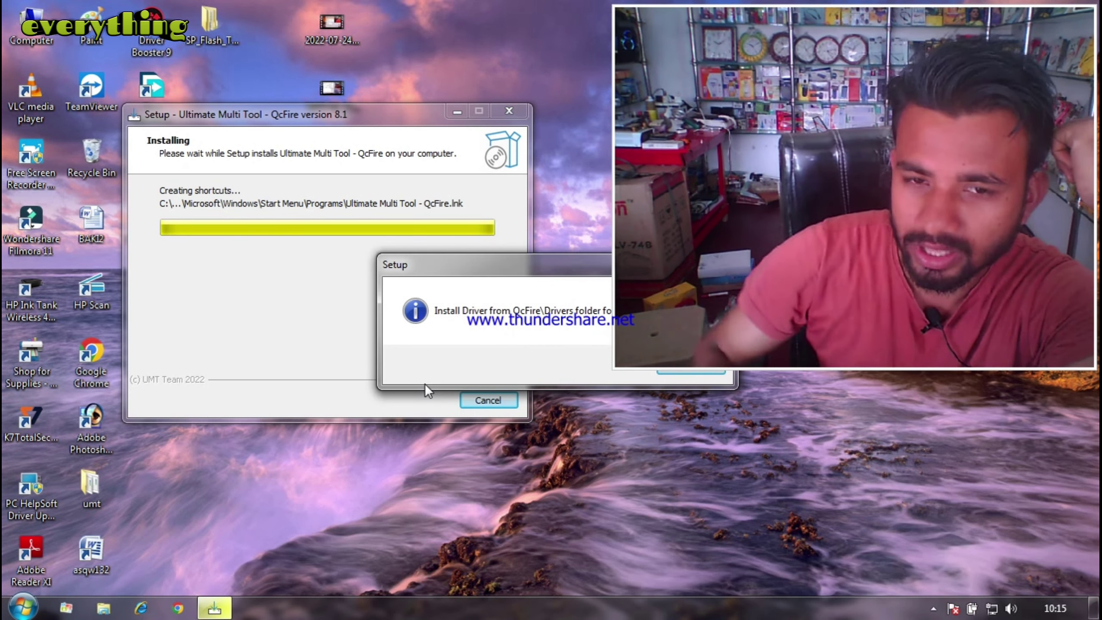
- Dismiss the driver notice and the Visual C++ 2015 Redistributable setup without modifying it, and finish the QcFire setup wizard
drag(552, 264, 385, 306)
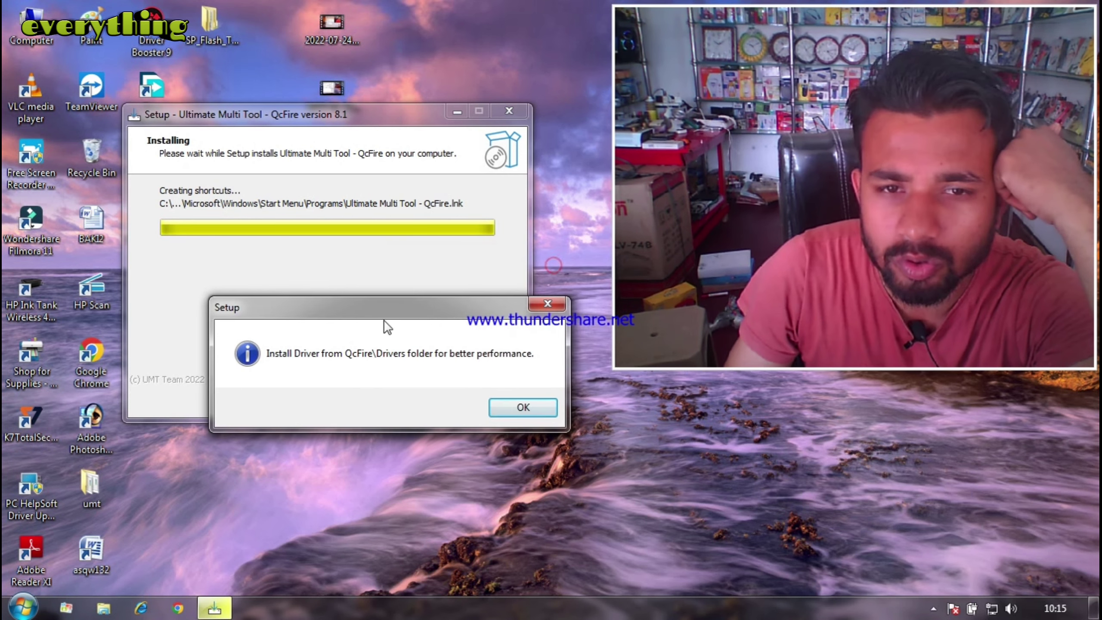
click(503, 408)
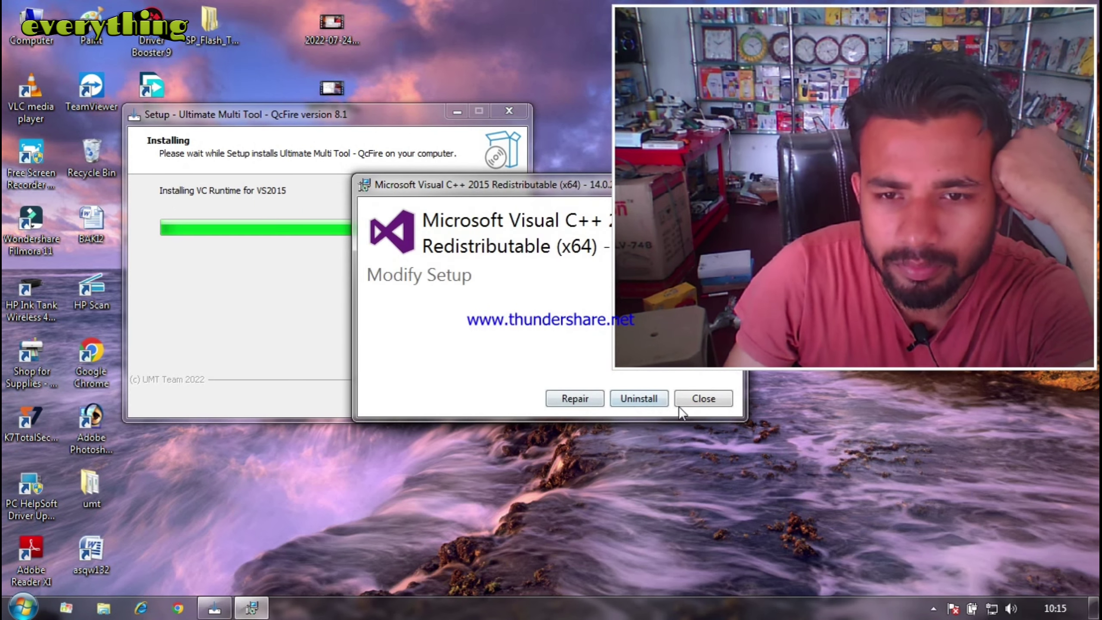
click(699, 399)
click(582, 367)
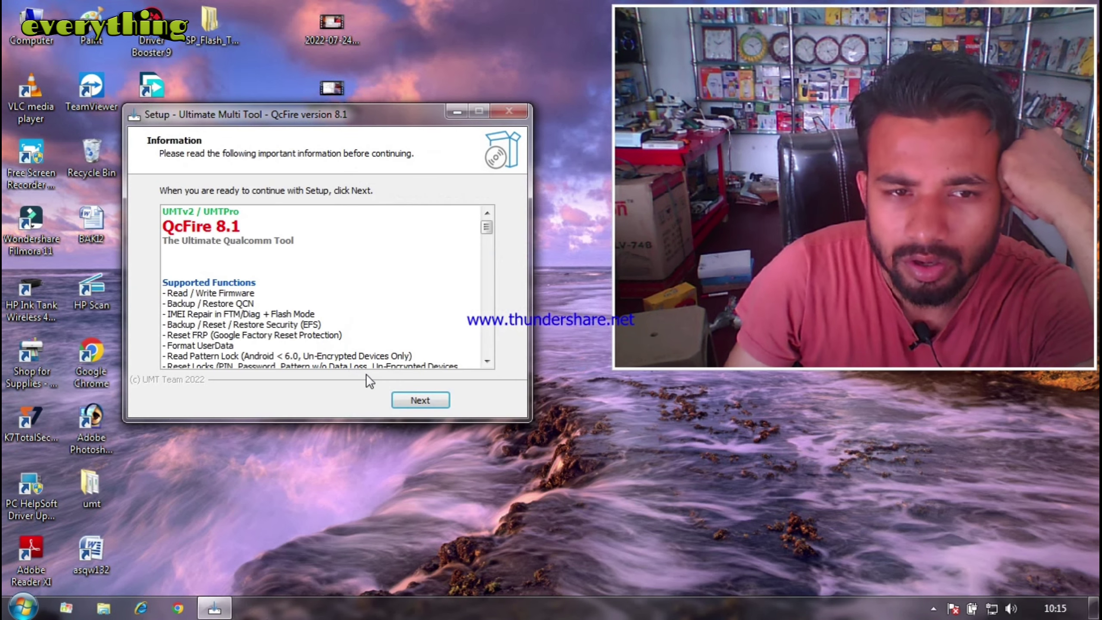
click(414, 401)
click(414, 401)
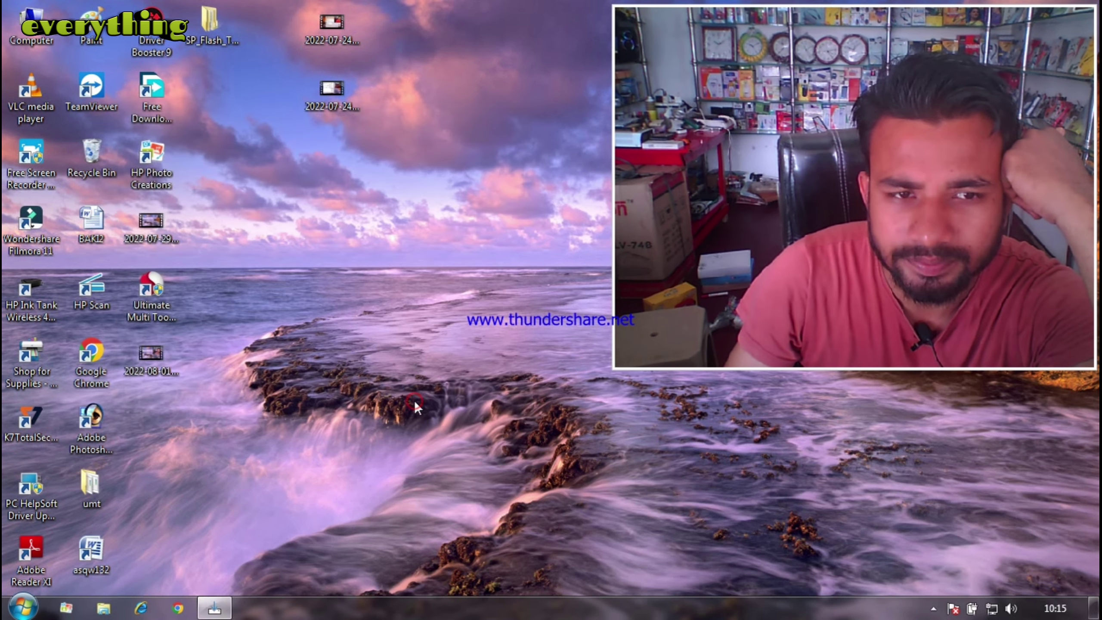
- Refresh the desktop twice and launch Ultimate Multi Tool QcFire from its desktop shortcut
right_click(388, 261)
click(440, 312)
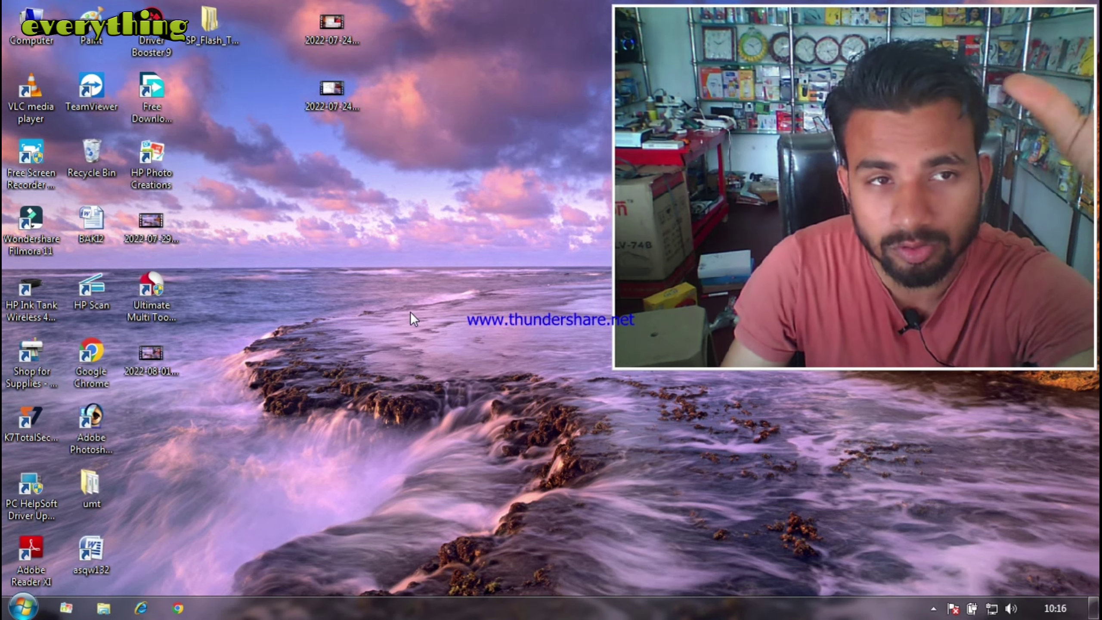
right_click(289, 242)
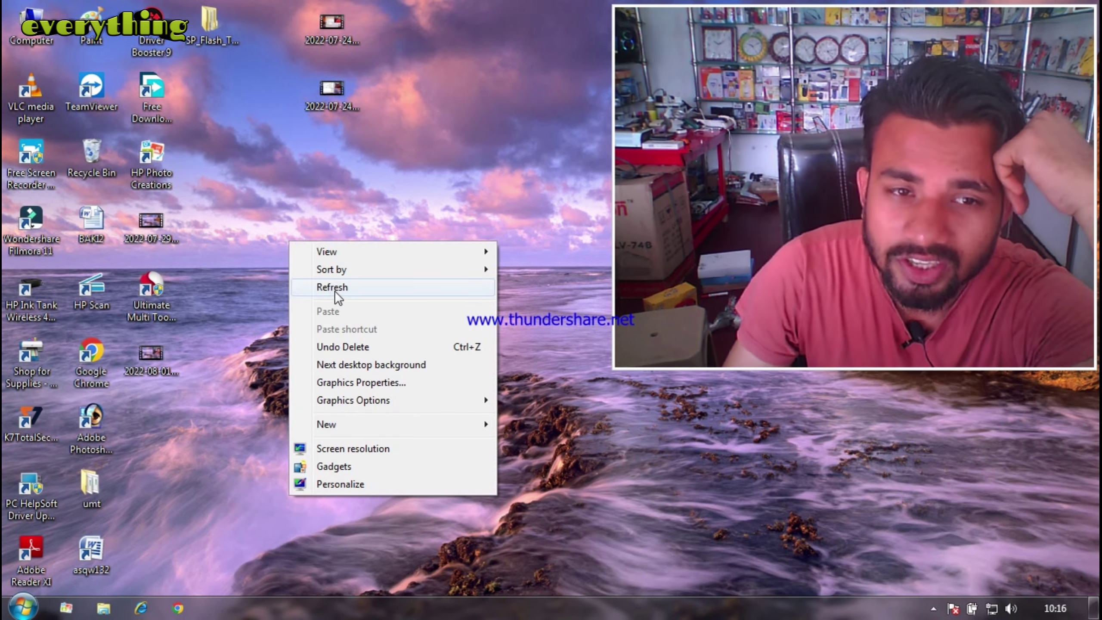
click(332, 295)
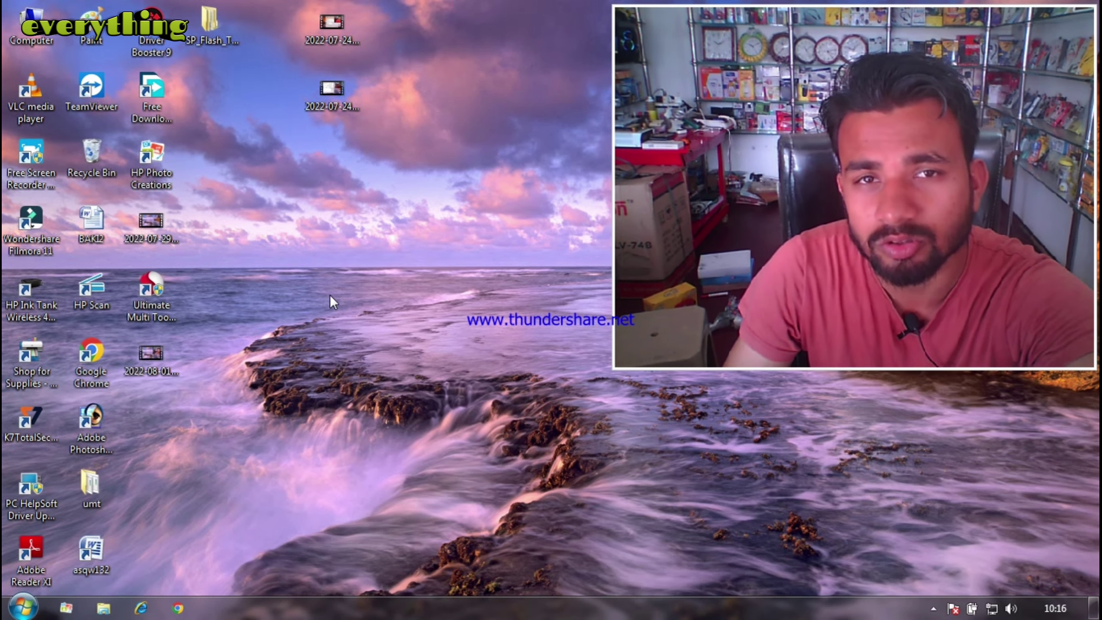
double_click(151, 287)
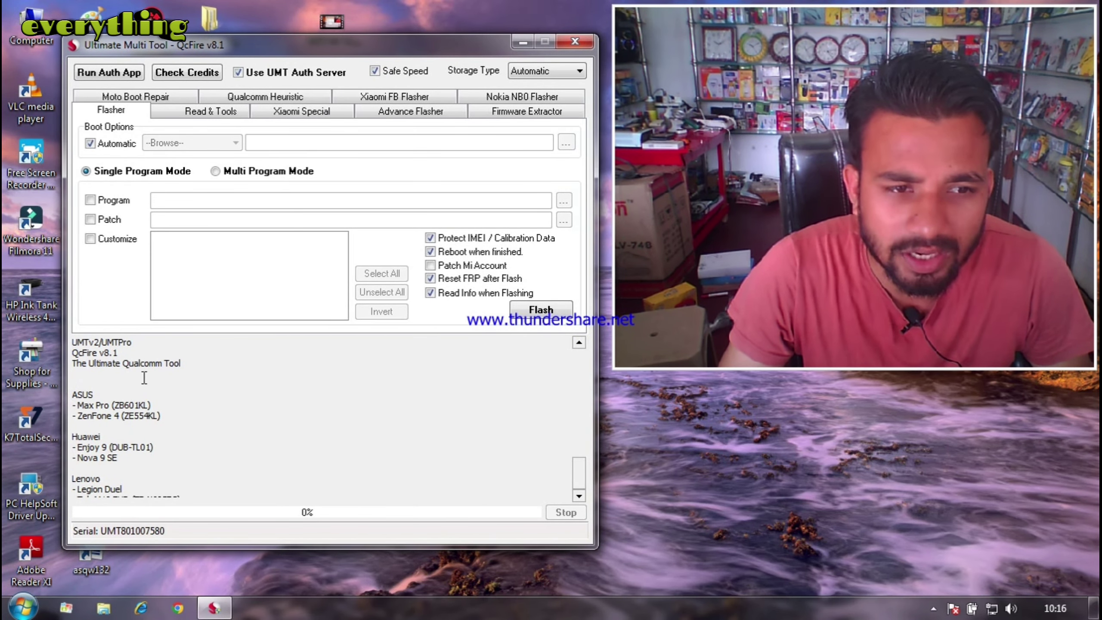
- Examine the end of the release notes log and look through QcFire's function pages, including Read & Tools and Advance Flasher
mouse_move(573, 469)
mouse_down()
mouse_move(587, 357)
mouse_move(575, 386)
mouse_move(580, 481)
mouse_up()
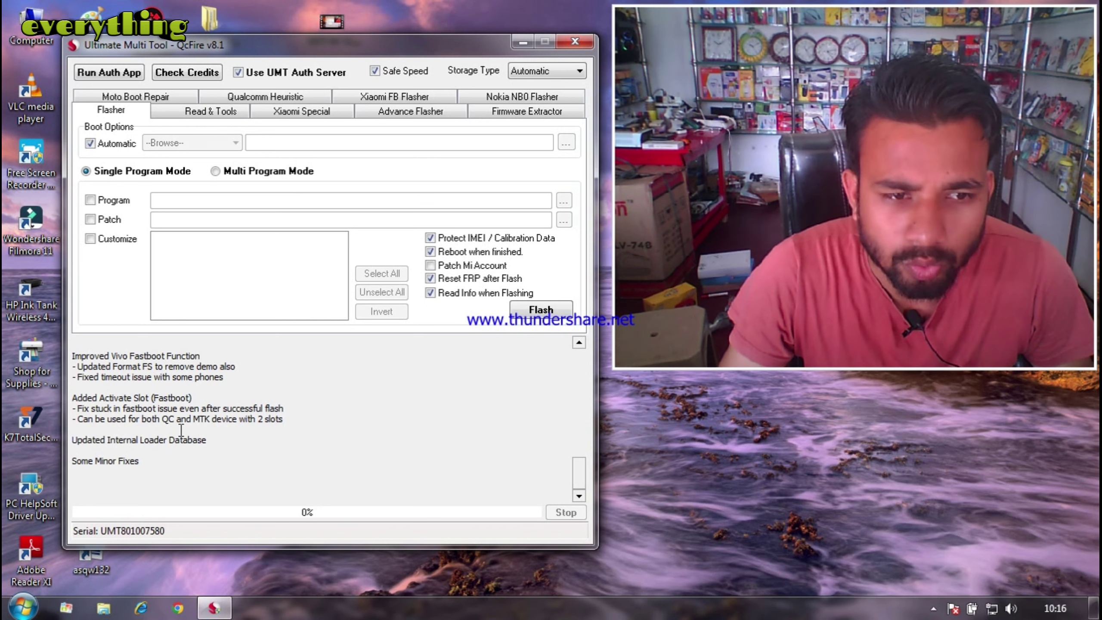
click(226, 111)
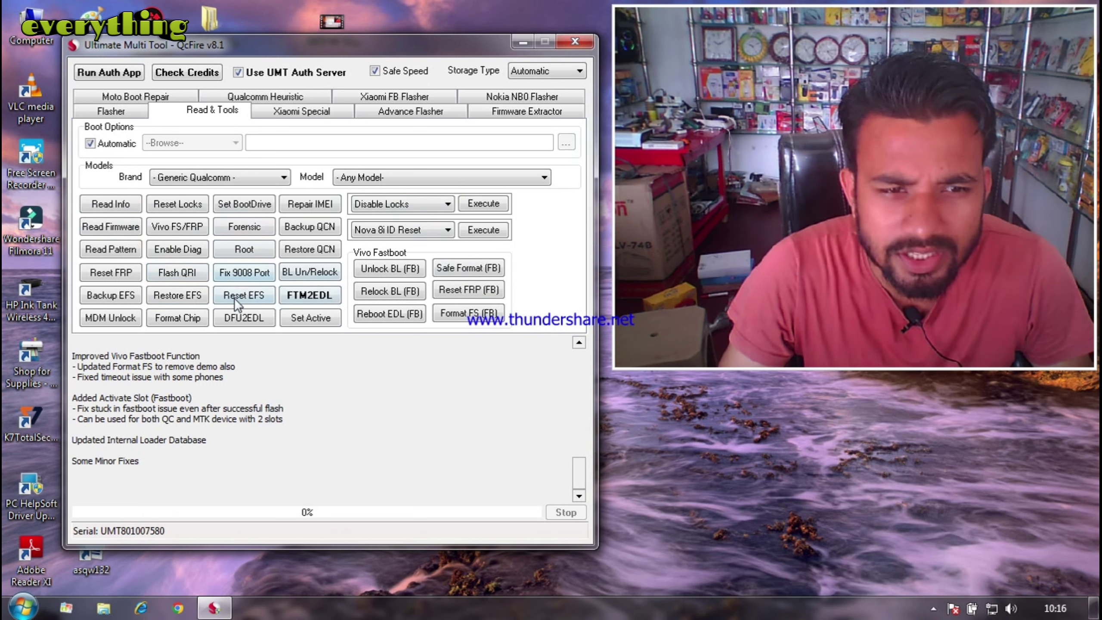
click(261, 112)
click(414, 109)
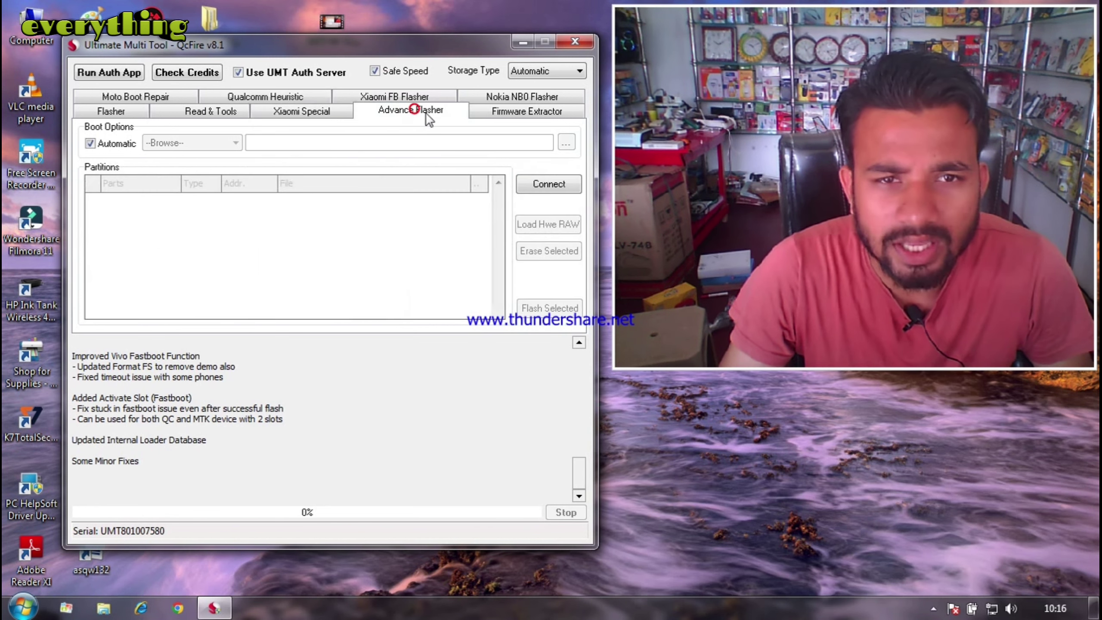
click(526, 111)
click(529, 95)
click(422, 93)
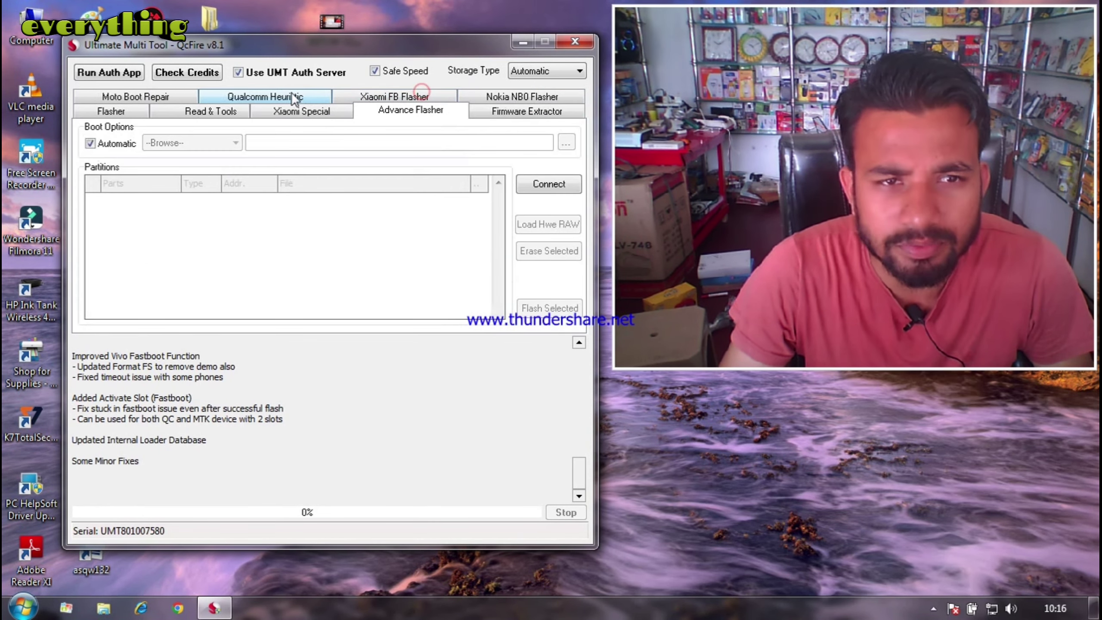
click(297, 97)
click(133, 94)
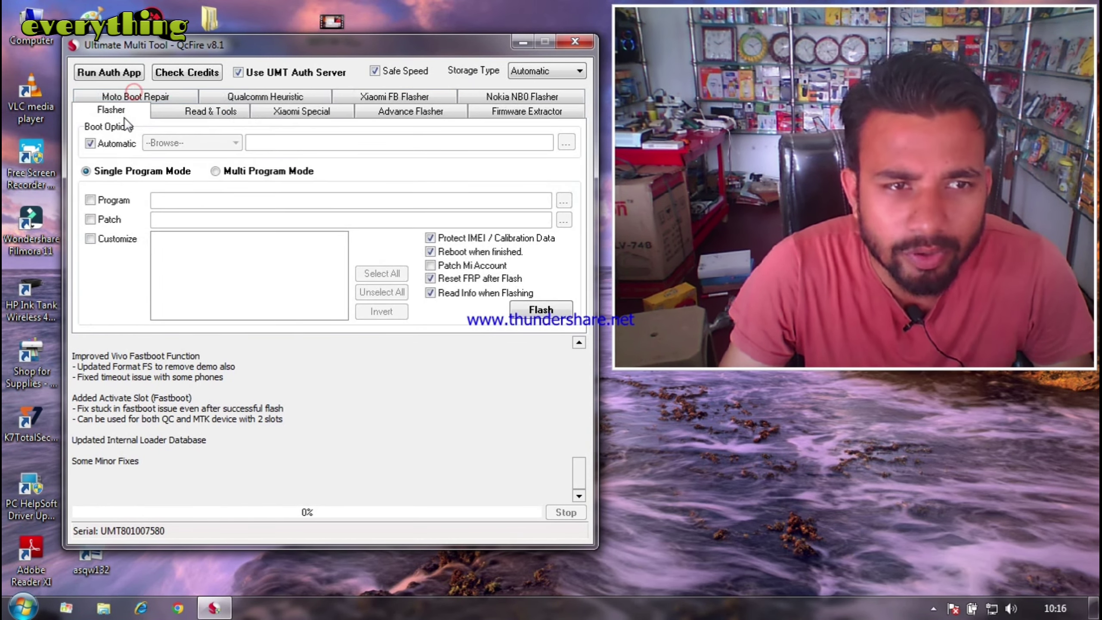
- Try to run Backup QCN from the Read & Tools functions with the Generic Qualcomm brand and Any Model
click(197, 110)
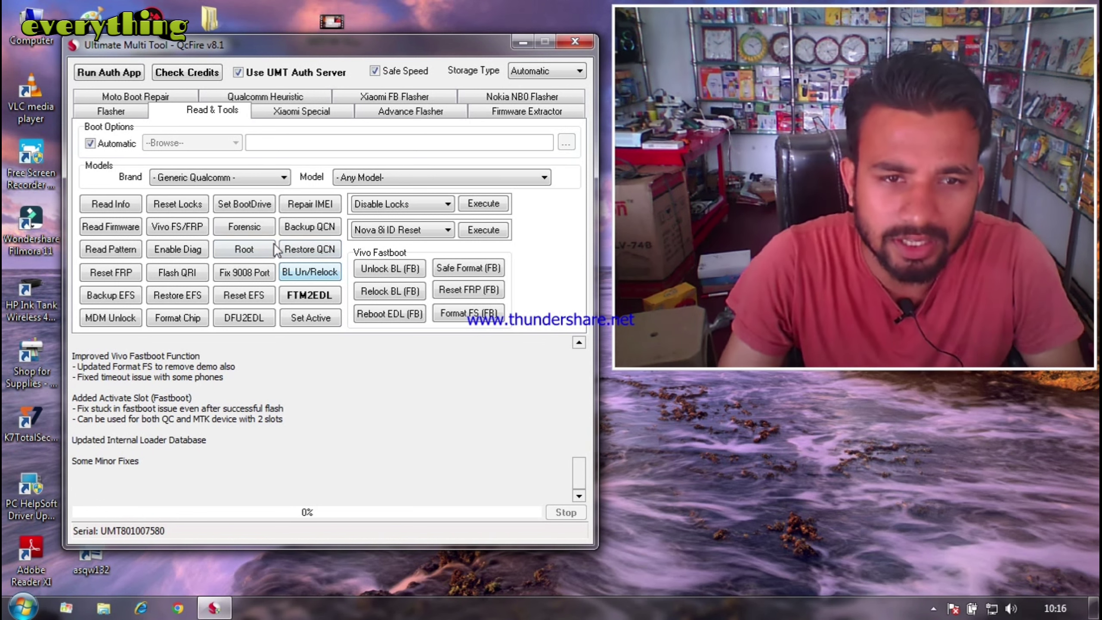
click(309, 226)
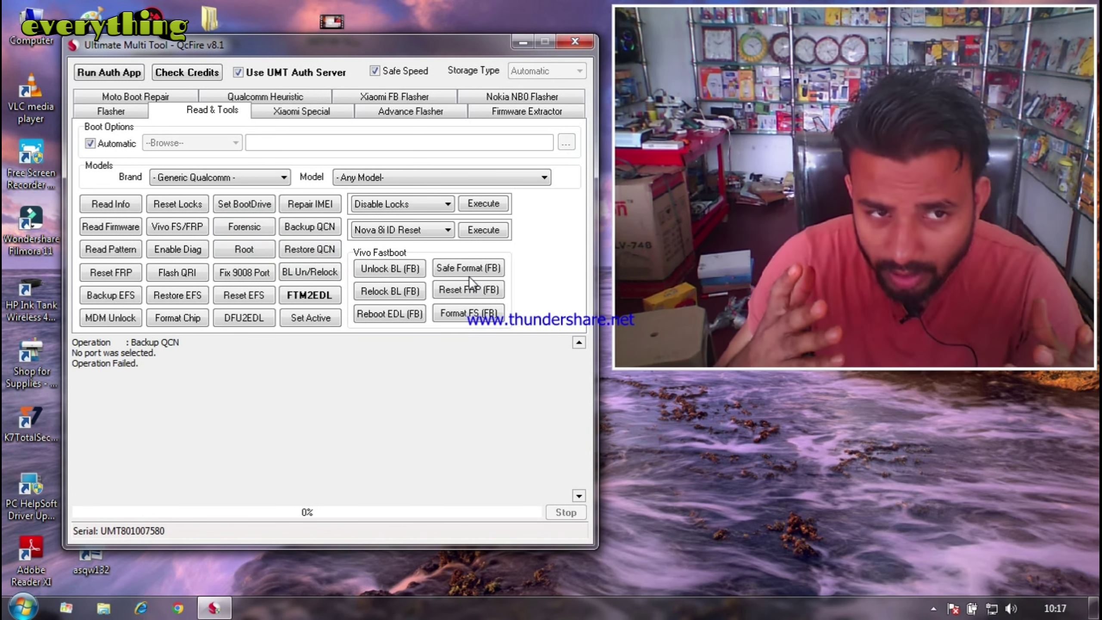